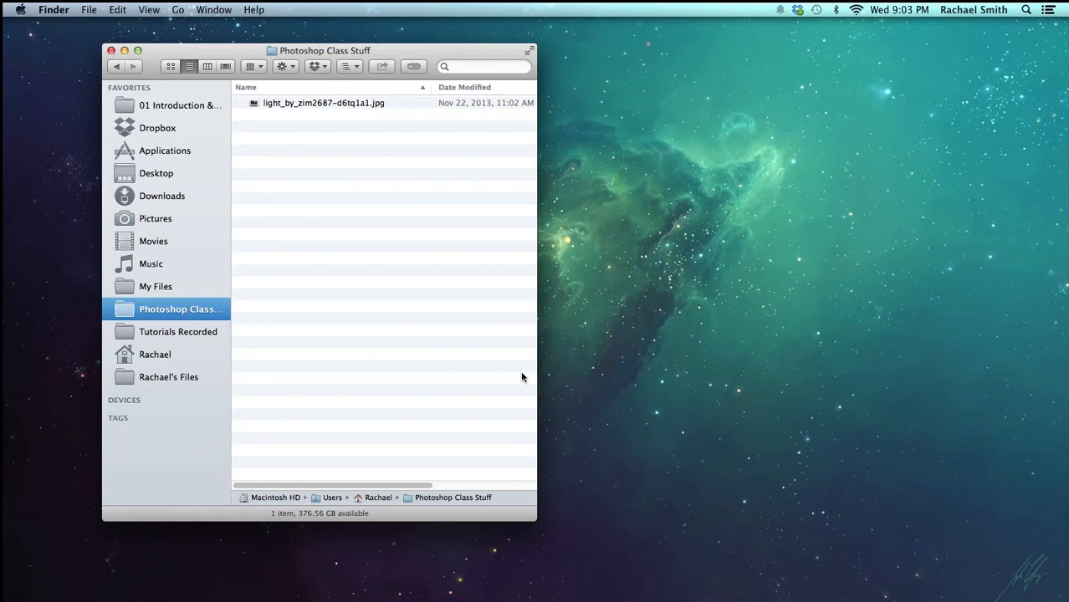
Step: Preview light_by_zim2687-d6tq1a1.jpg with Quick Look, view it full screen, and close the preview
mouse_move(311, 599)
left_click(312, 105)
left_click(321, 156)
left_click(350, 105)
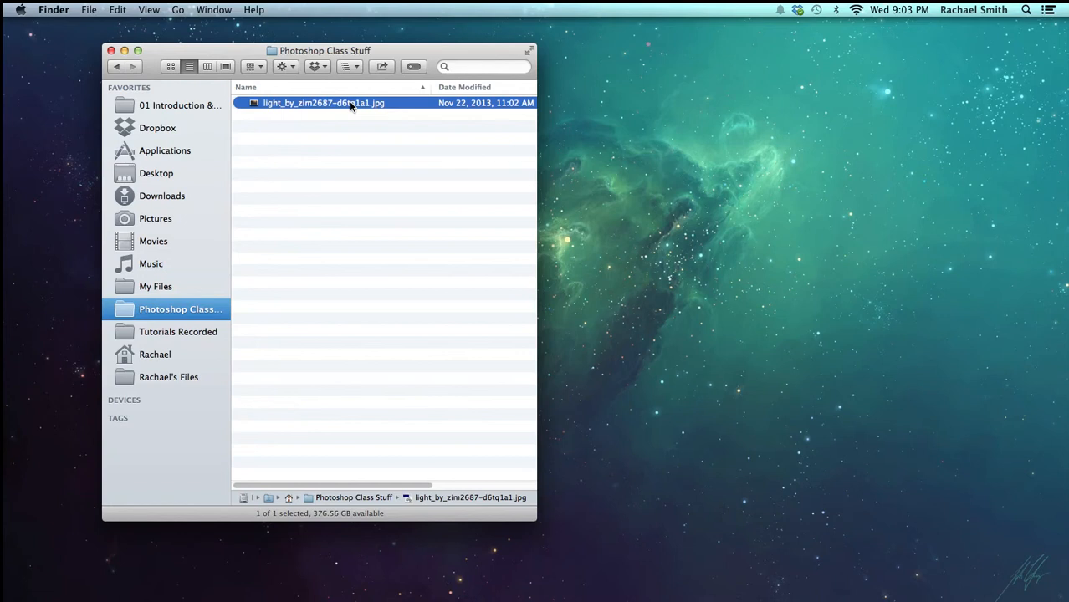
key("space")
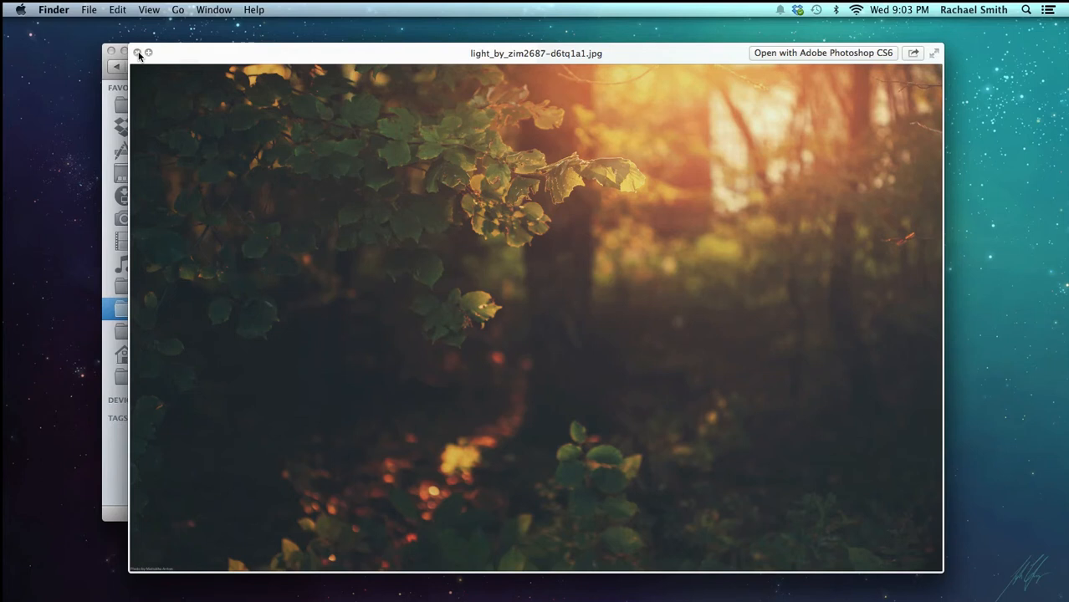
left_click(936, 55)
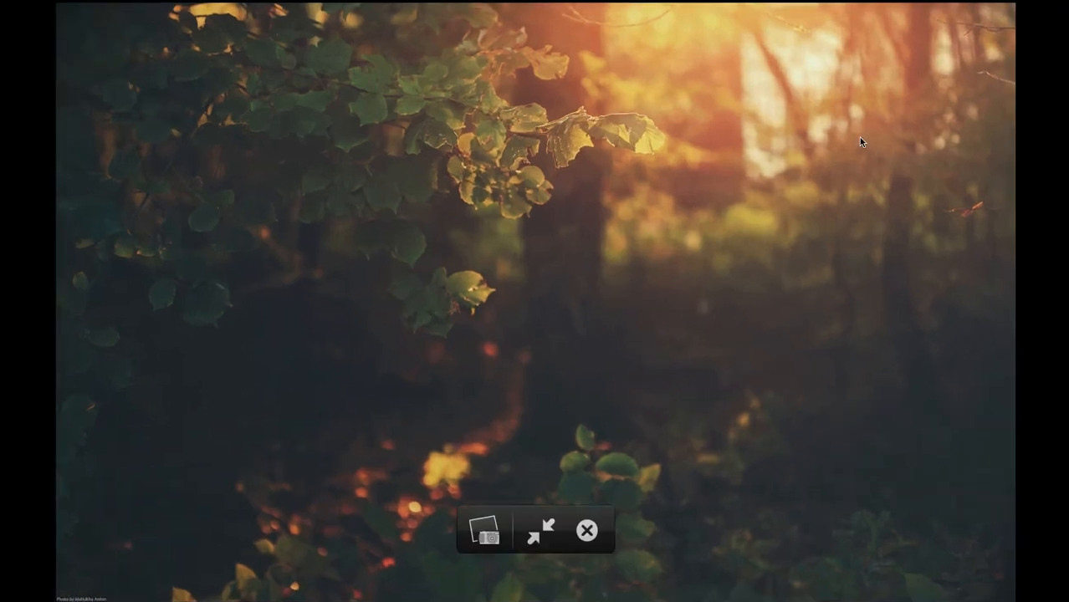
left_click(541, 533)
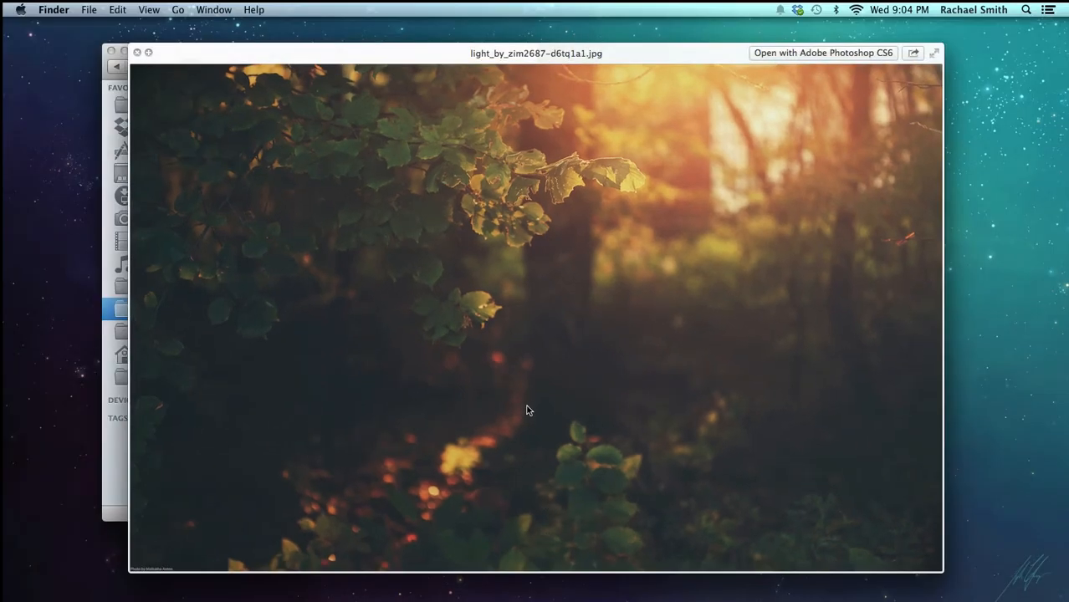
key("space")
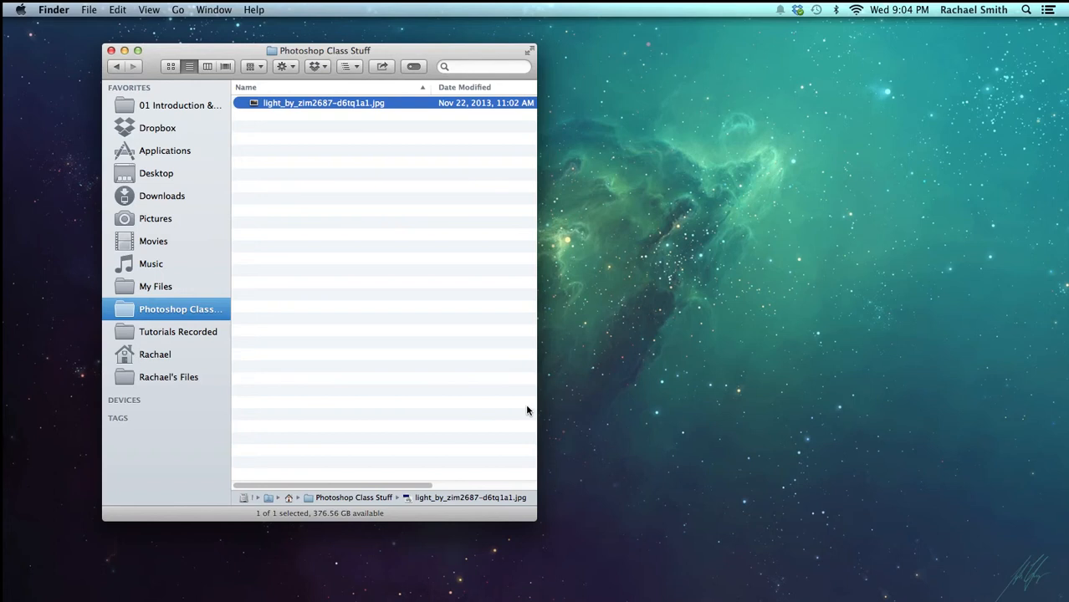
Step: Rename light_by_zim2687-d6tq1a1.jpg as Desktop Wallpaper, keeping the .jpg extension
left_click(436, 214)
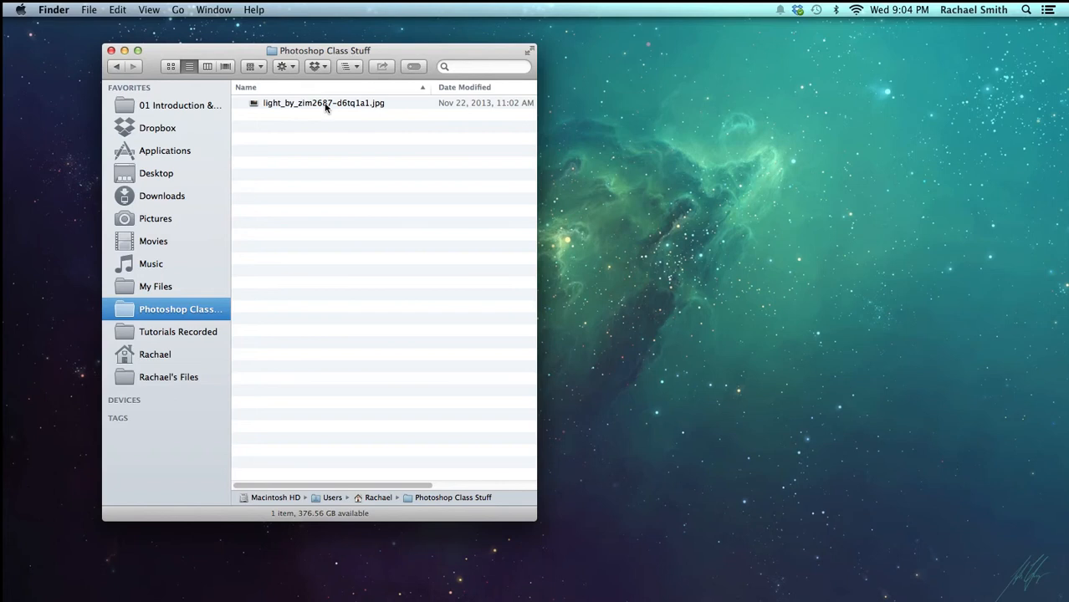
left_click(330, 107)
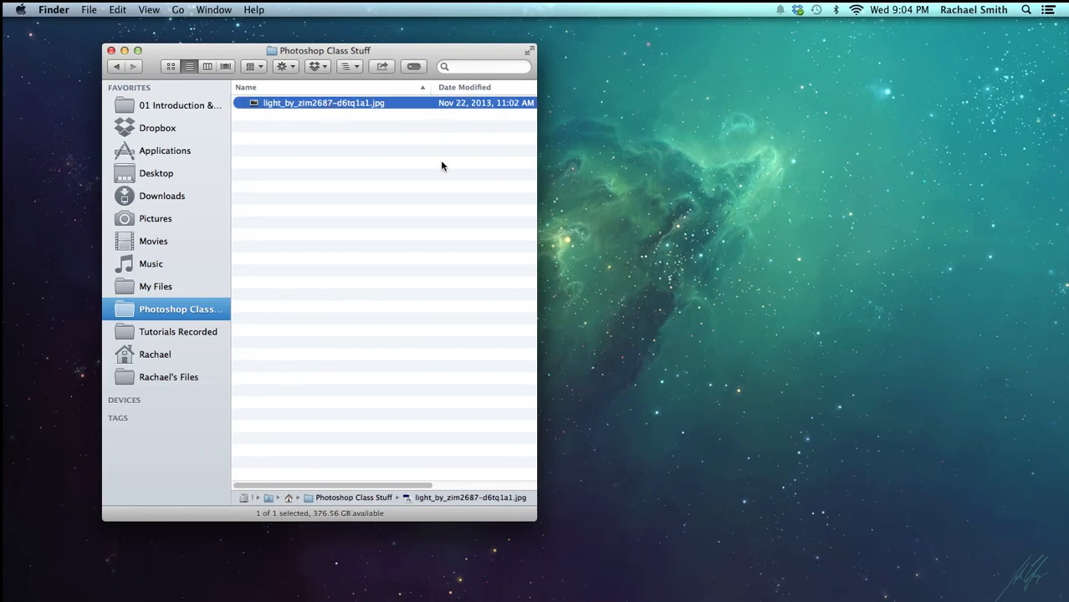
key("Return")
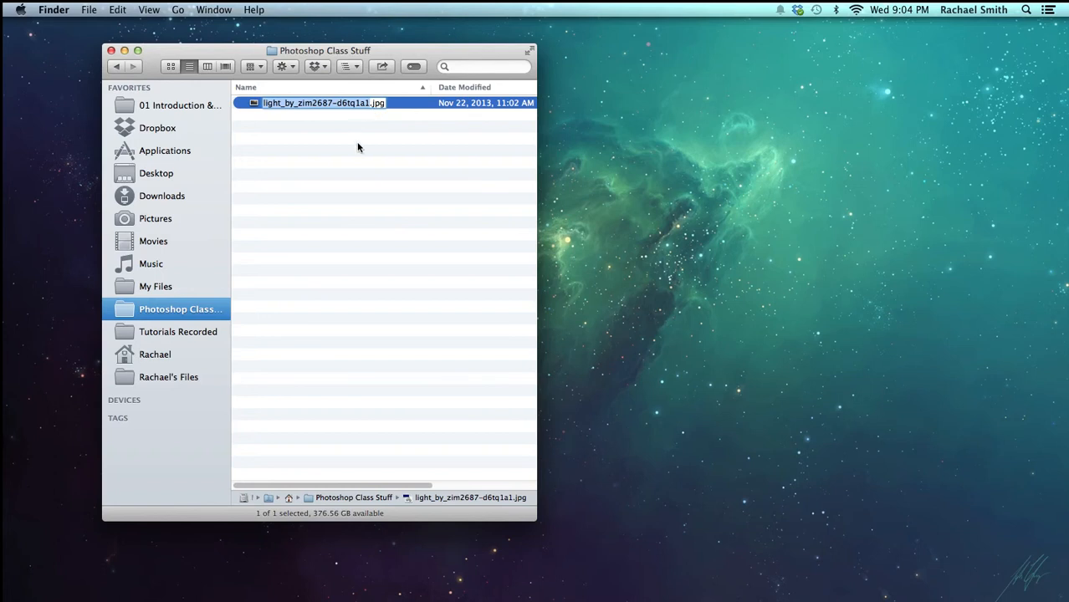
type("Desktop Wallpaper")
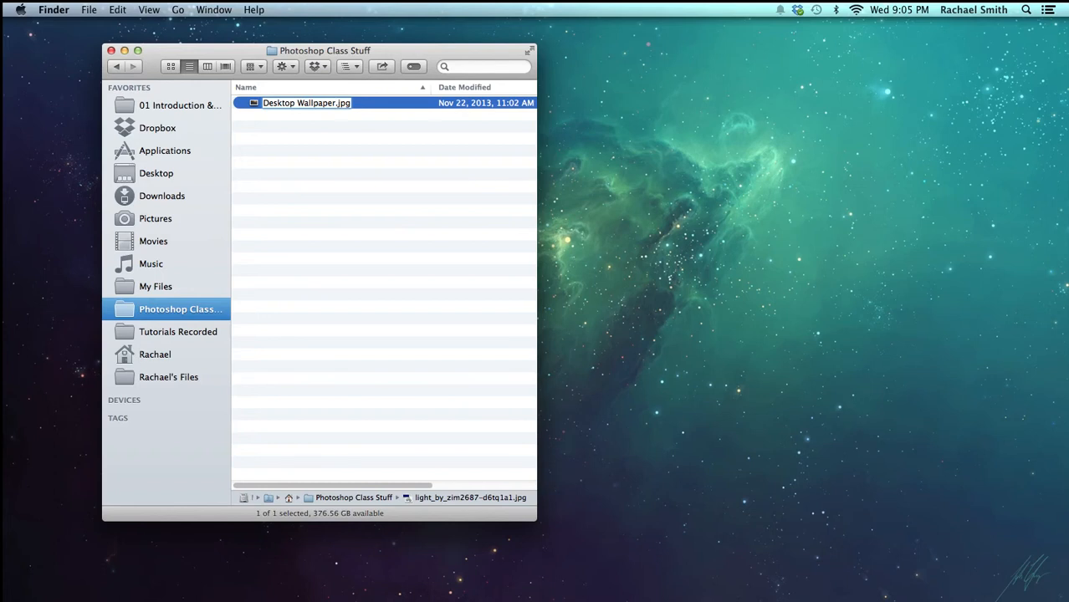
key("Return")
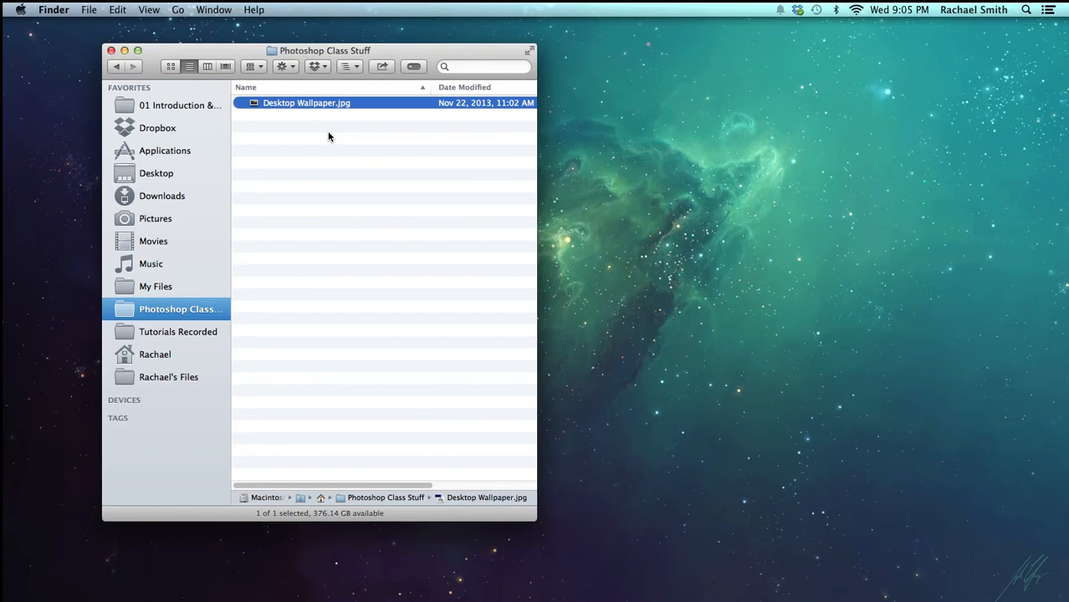
Step: Create a new folder named Desktop Wallpapers inside Photoshop Class Stuff
left_click(294, 69)
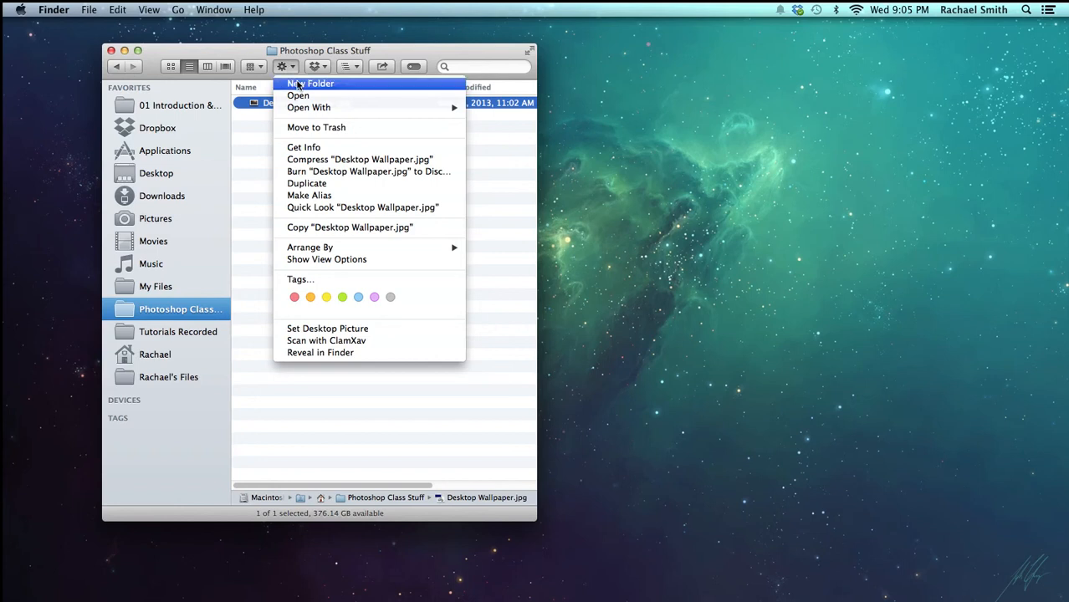
left_click(298, 84)
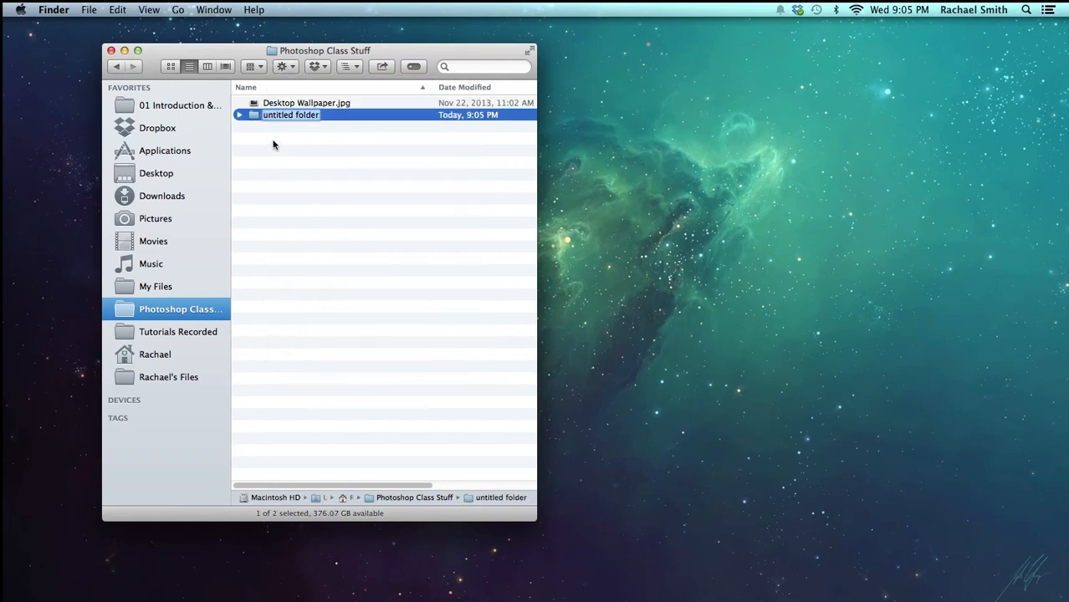
type("D")
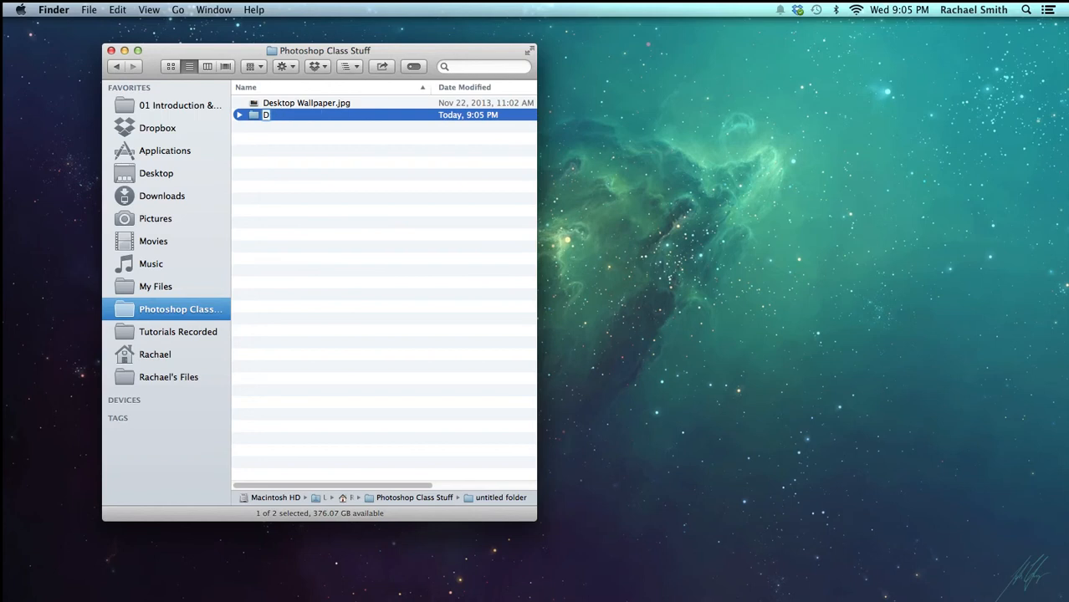
type("esktop Wallpapers")
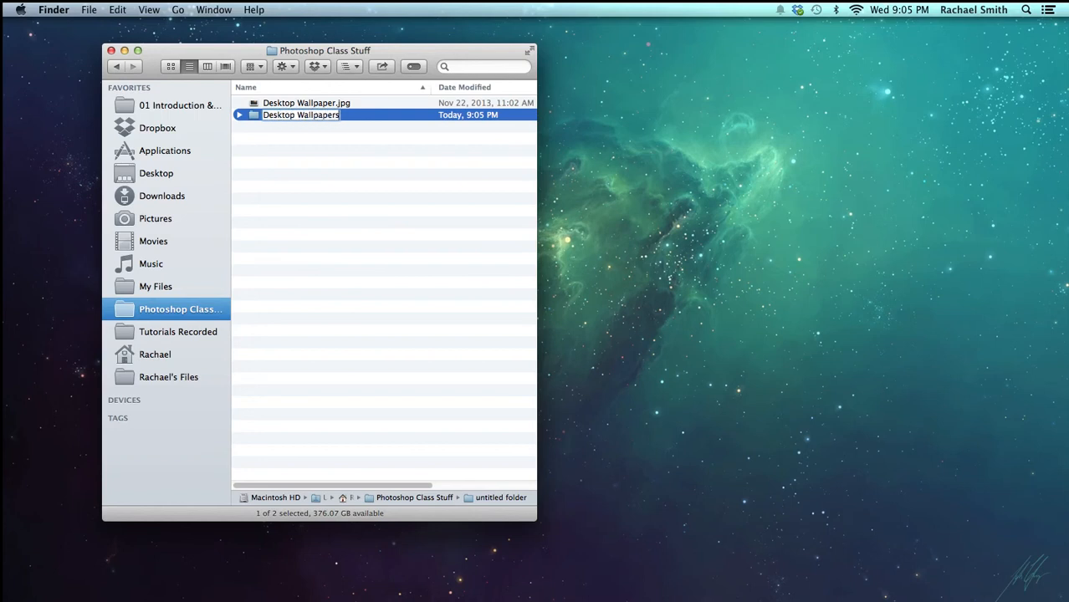
key("Return")
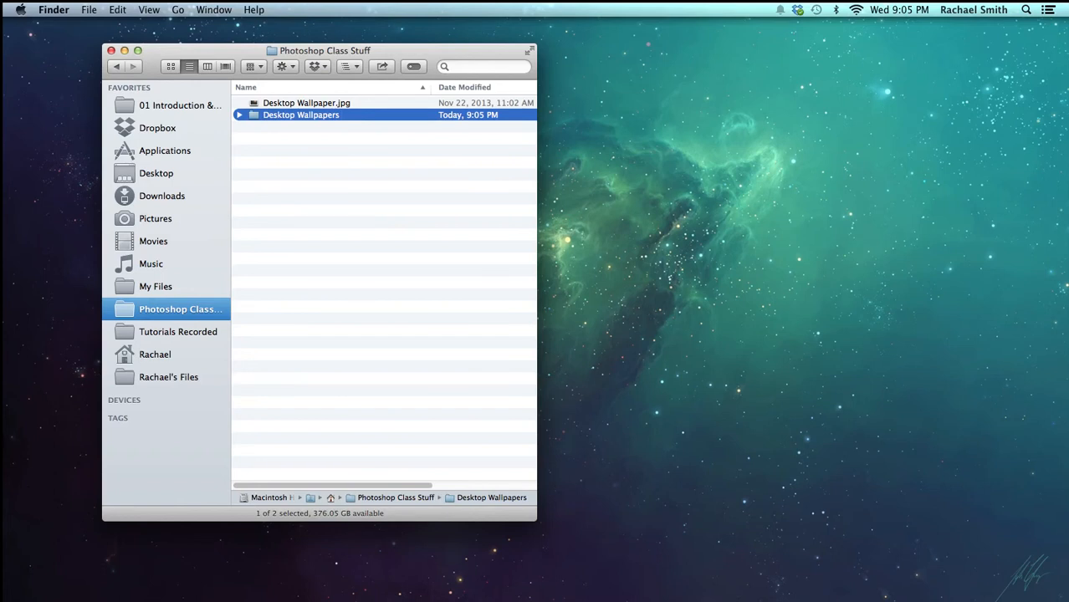
Step: Create another folder named Other Stuff inside Photoshop Class Stuff
left_click(288, 159)
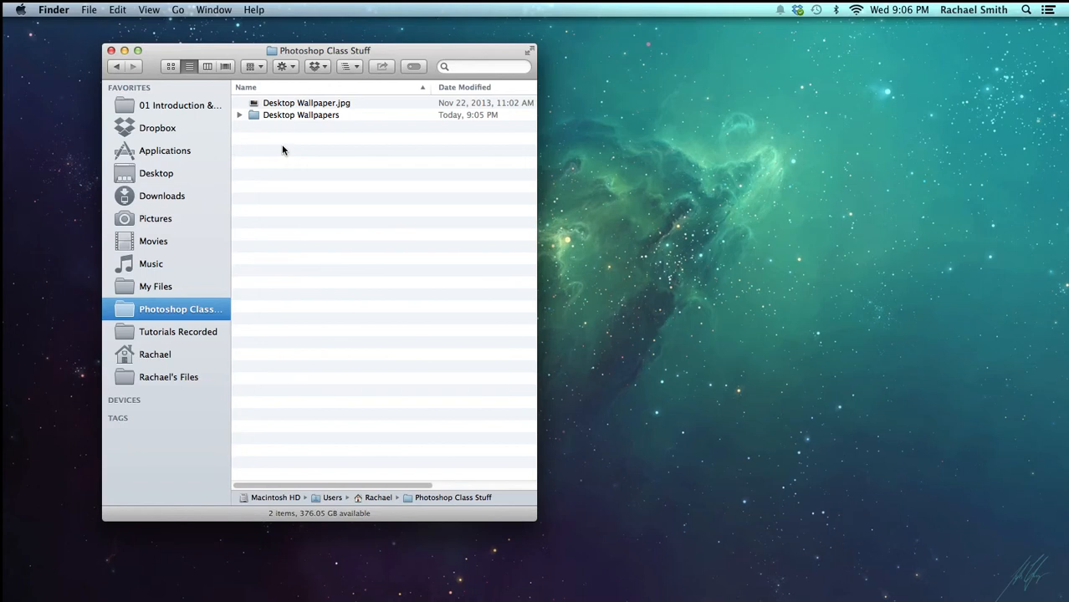
right_click(282, 150)
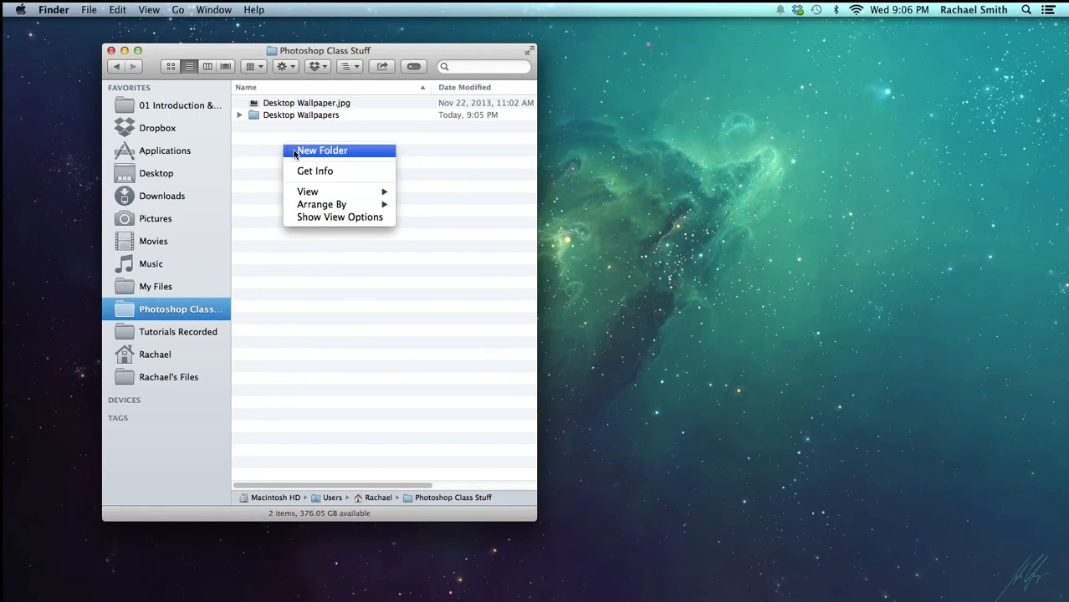
left_click(322, 151)
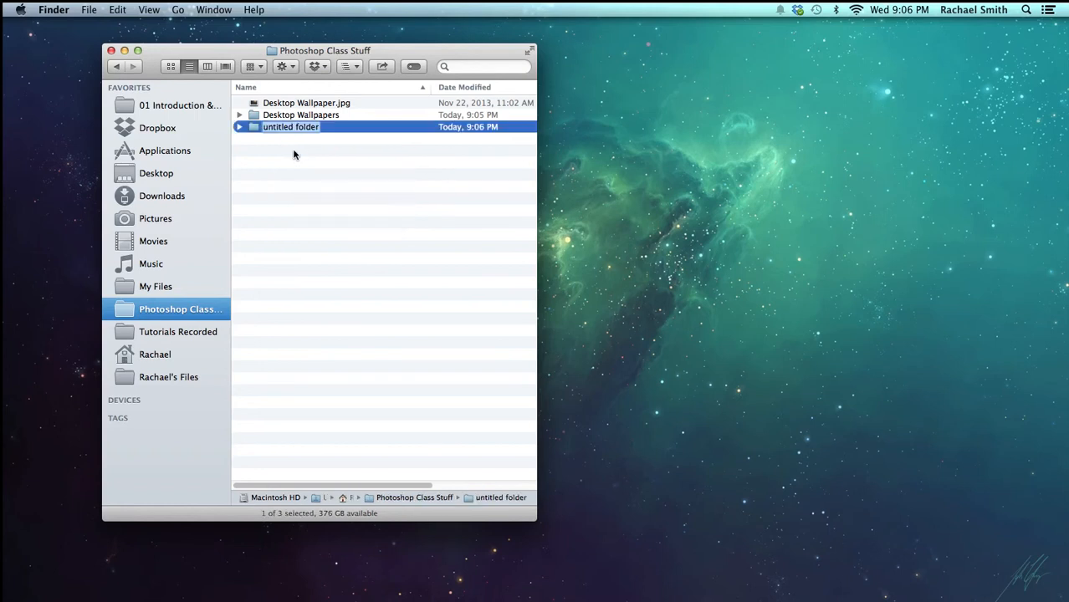
type("Other Stuff")
key("Return")
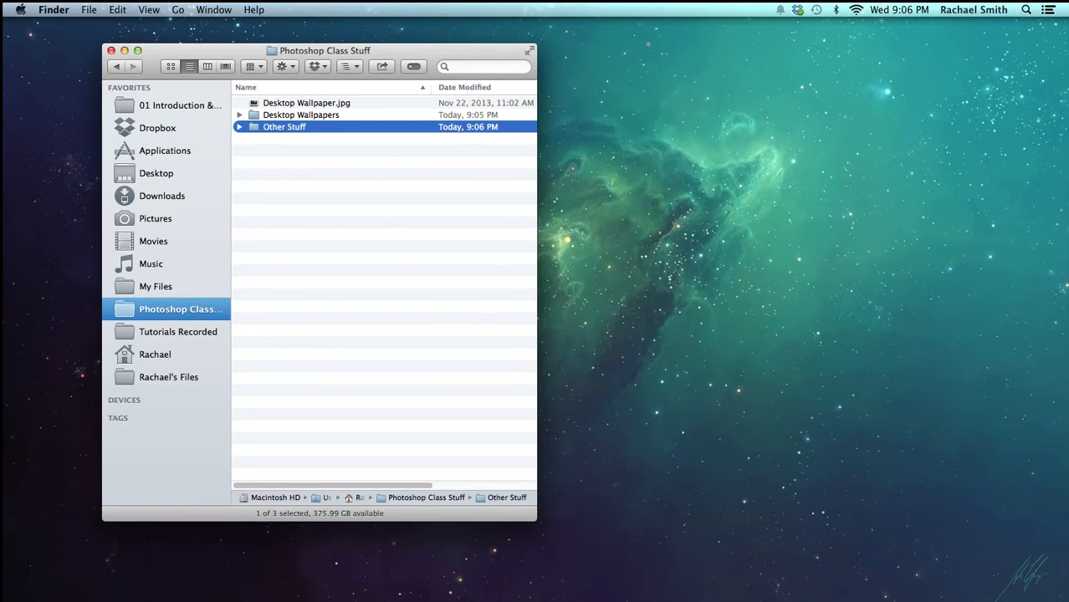
left_click(291, 117)
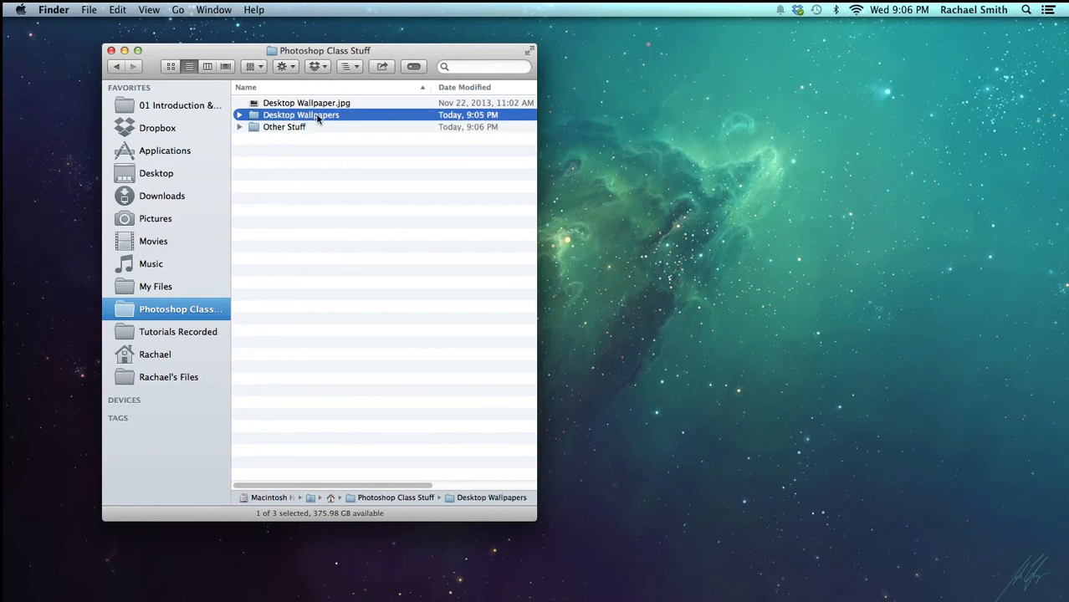
right_click(318, 119)
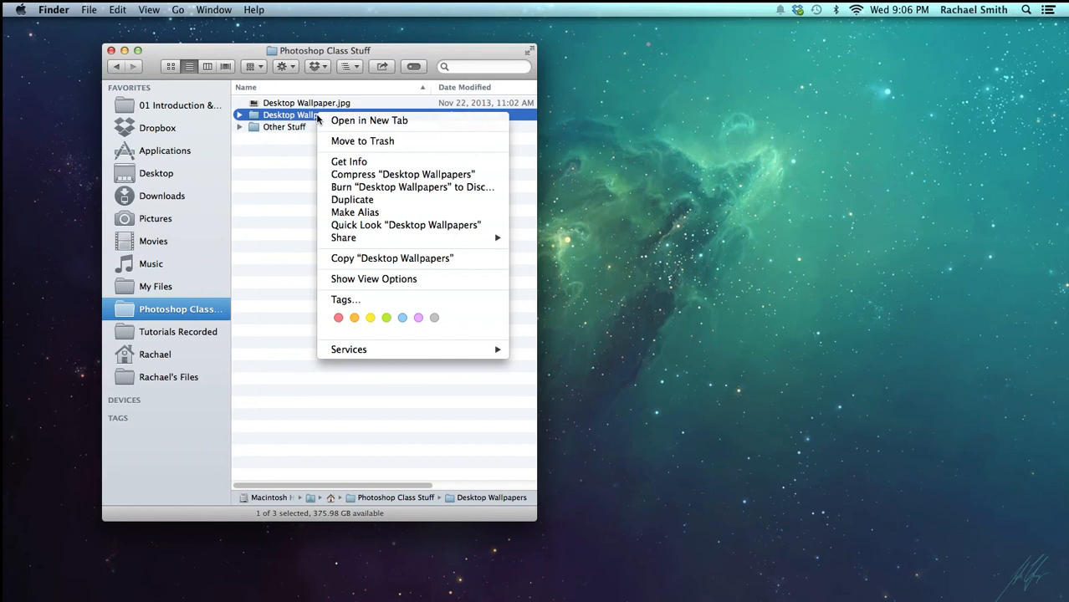
left_click(286, 129)
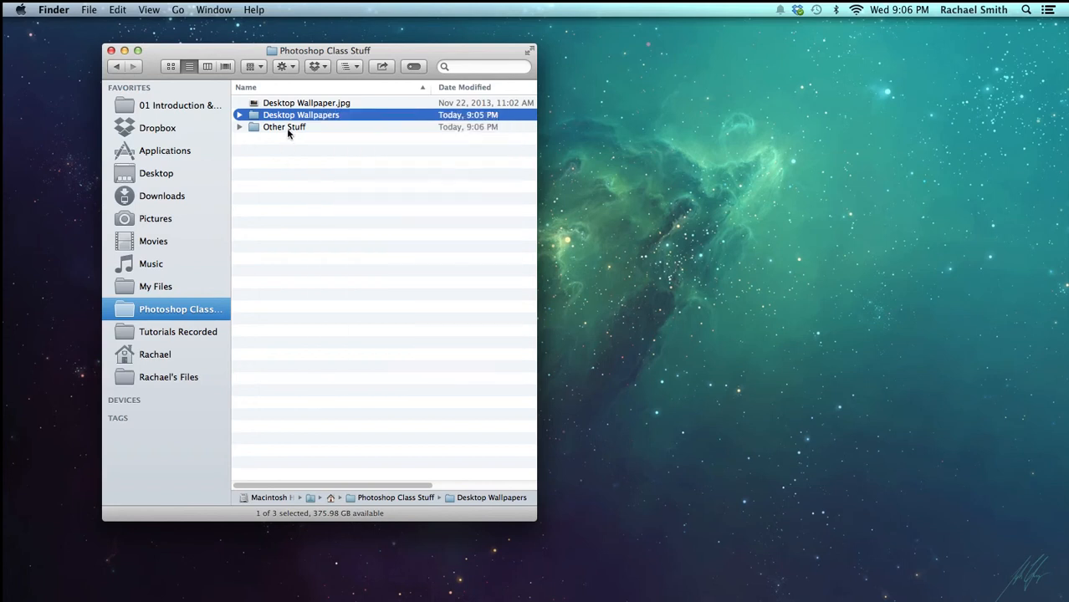
left_click(297, 132)
left_click(305, 122)
left_click(305, 121)
key("Return")
left_click(303, 121)
key("Return")
left_click(307, 149)
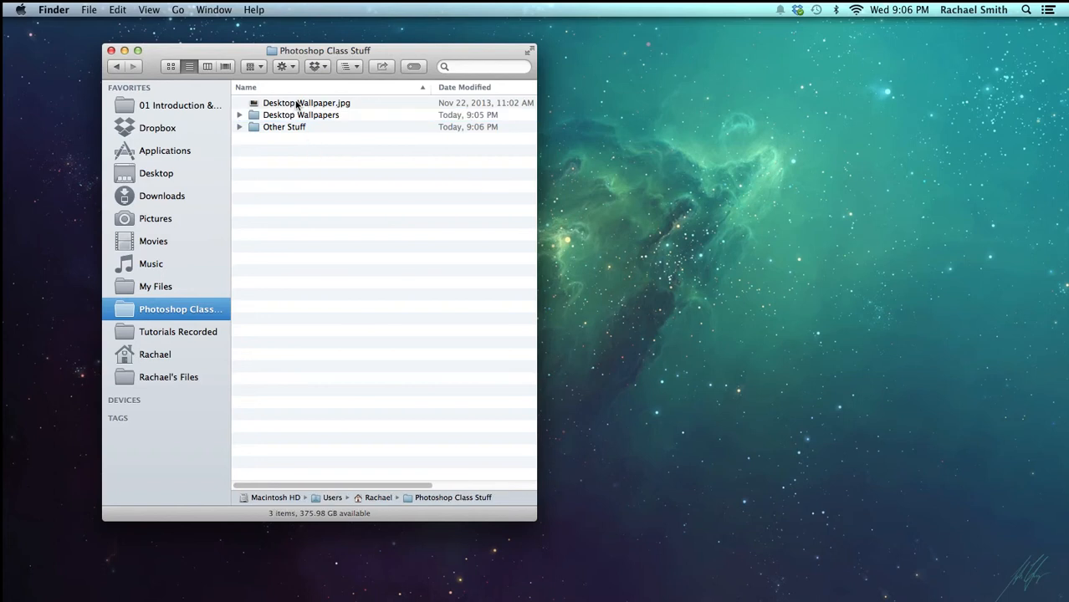
Step: Move Desktop Wallpaper.jpg into the Desktop Wallpapers folder and close that folder's window
left_click(297, 104)
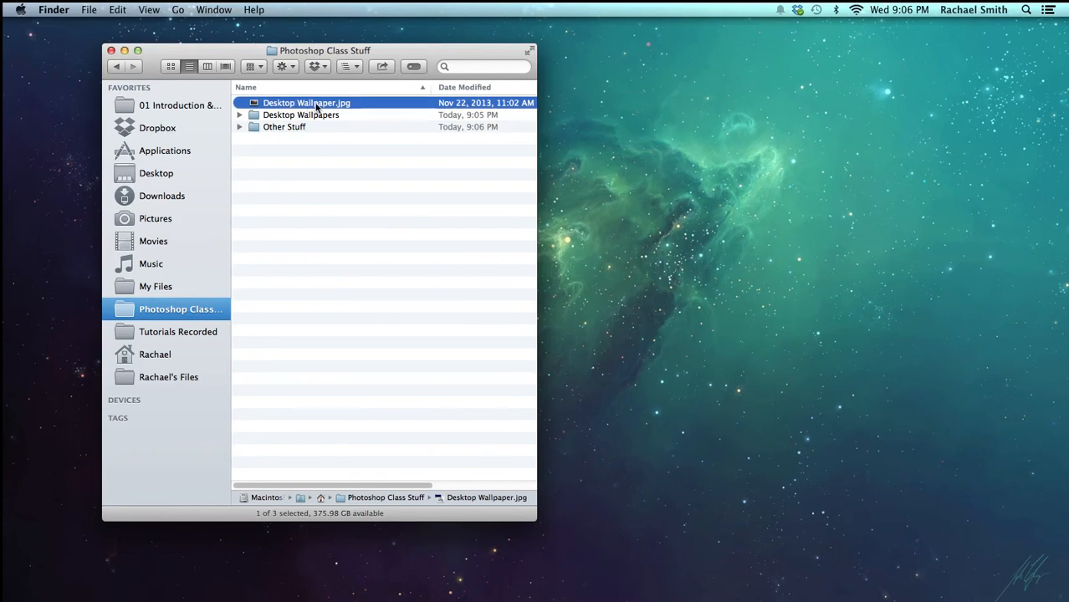
left_click_drag(317, 106, 362, 134)
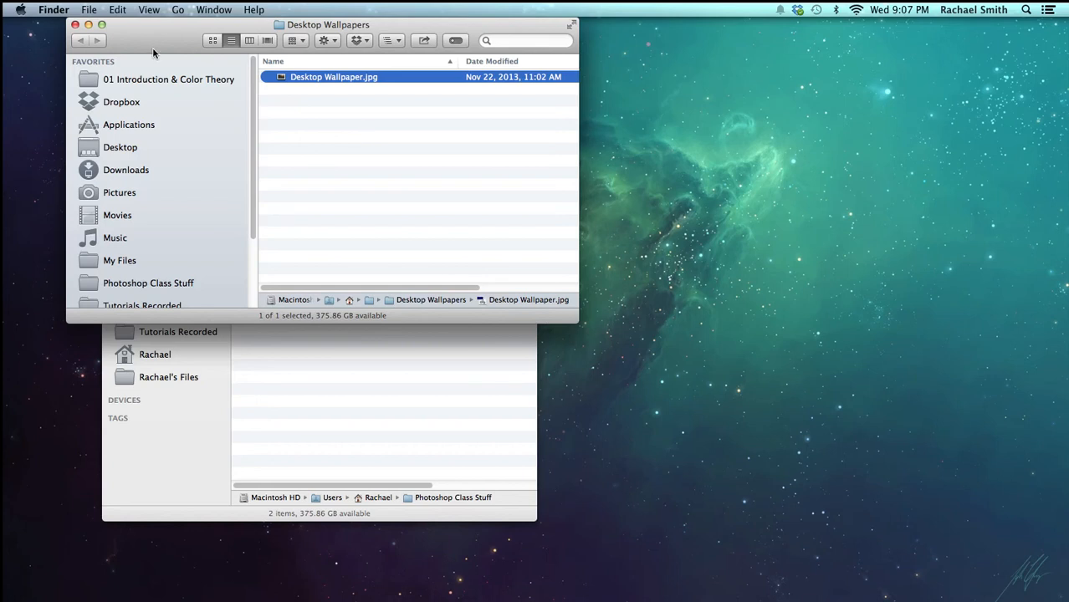
left_click(74, 25)
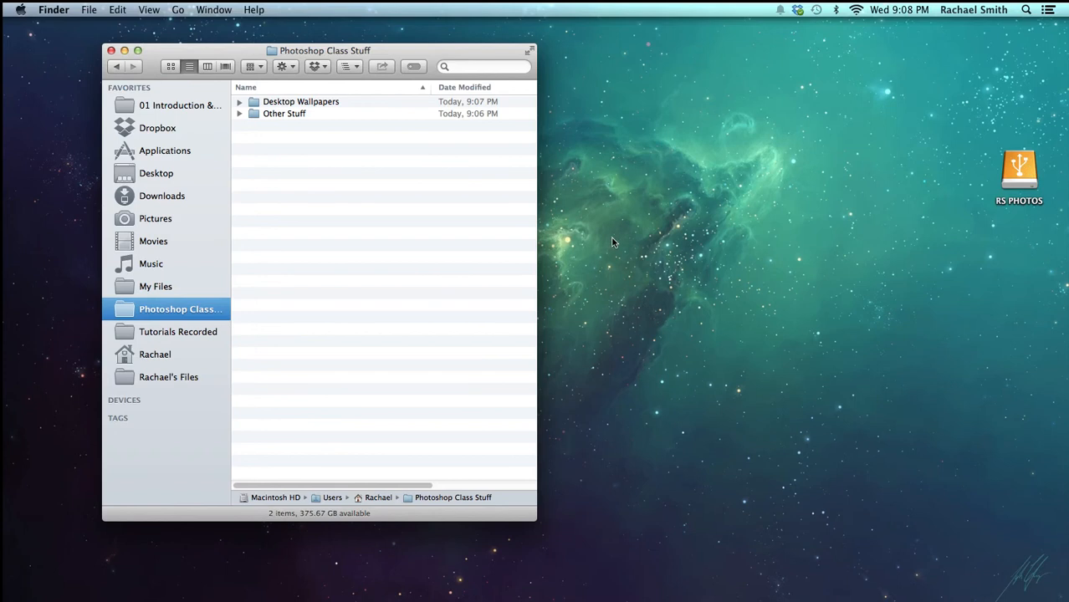
Step: Show the devices list, then open the RS PHOTOS drive in its own window beside the Photoshop Class Stuff window
mouse_move(175, 401)
left_click(217, 401)
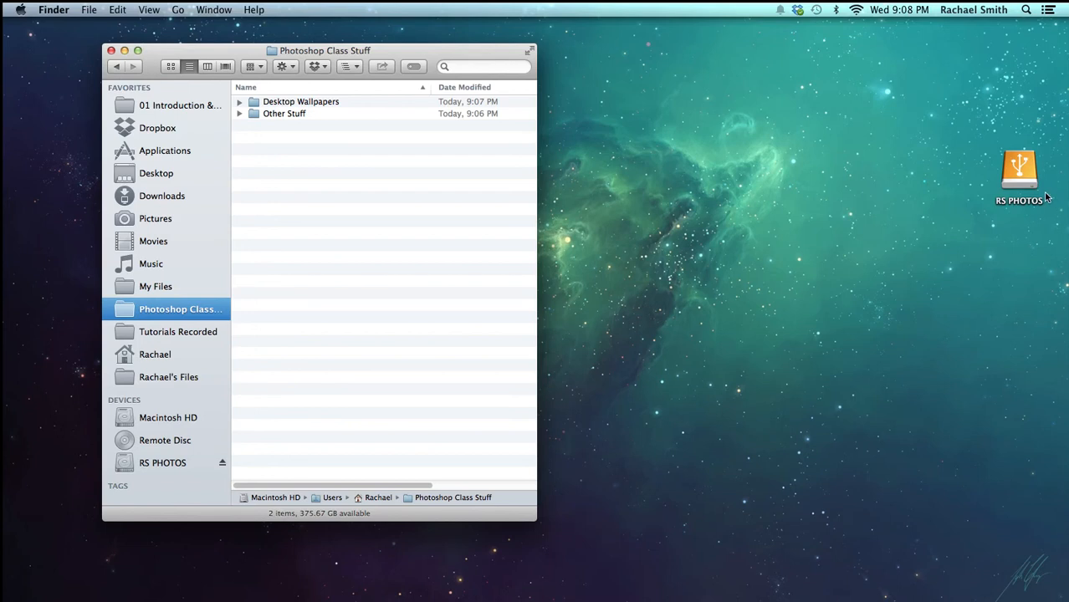
left_click(1021, 177)
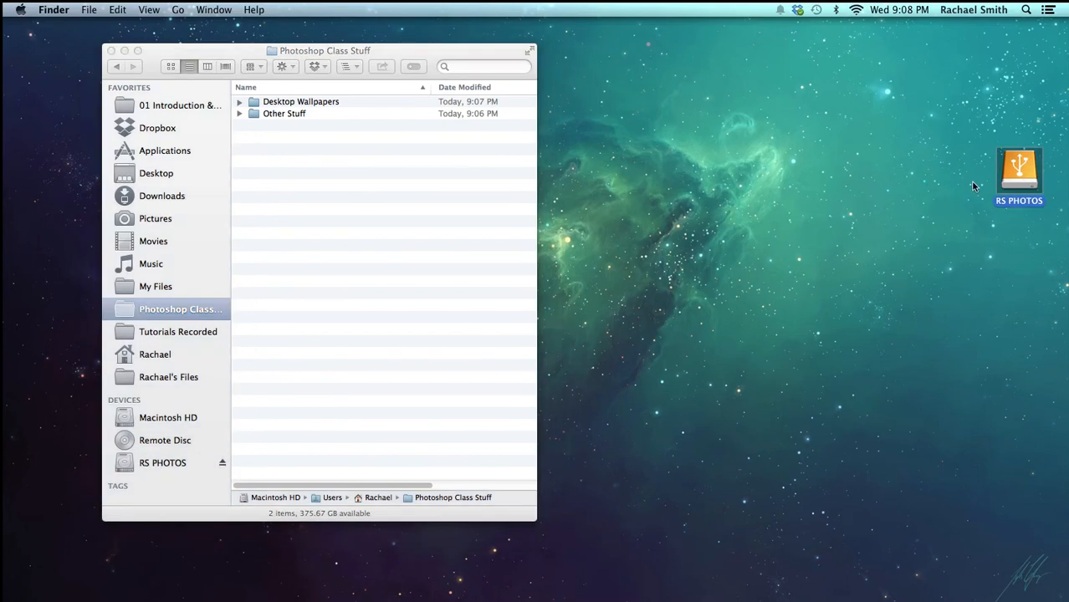
double_click(1021, 168)
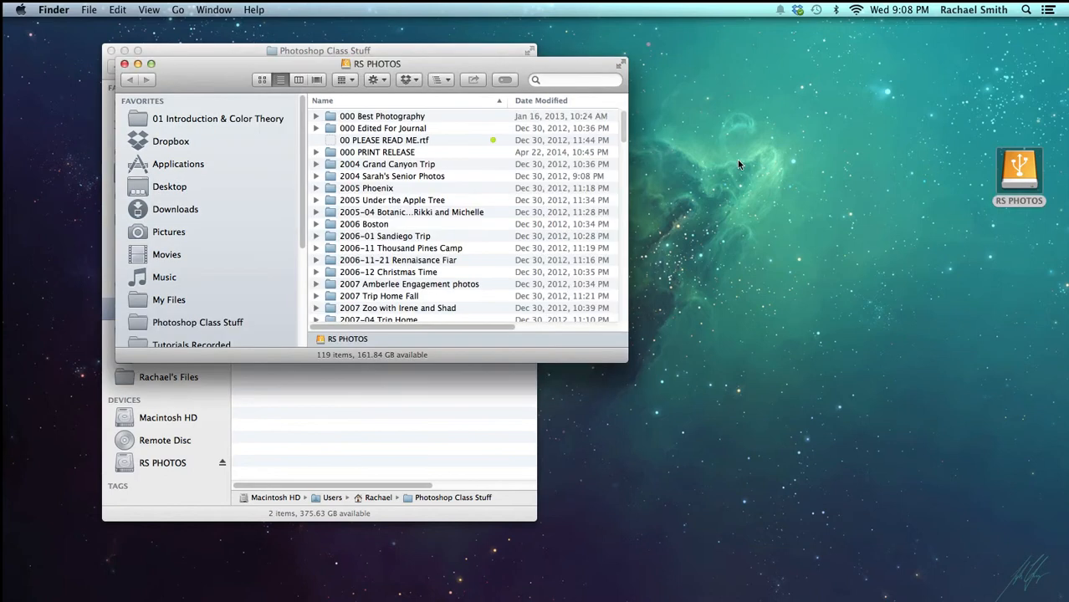
left_click_drag(559, 69, 924, 70)
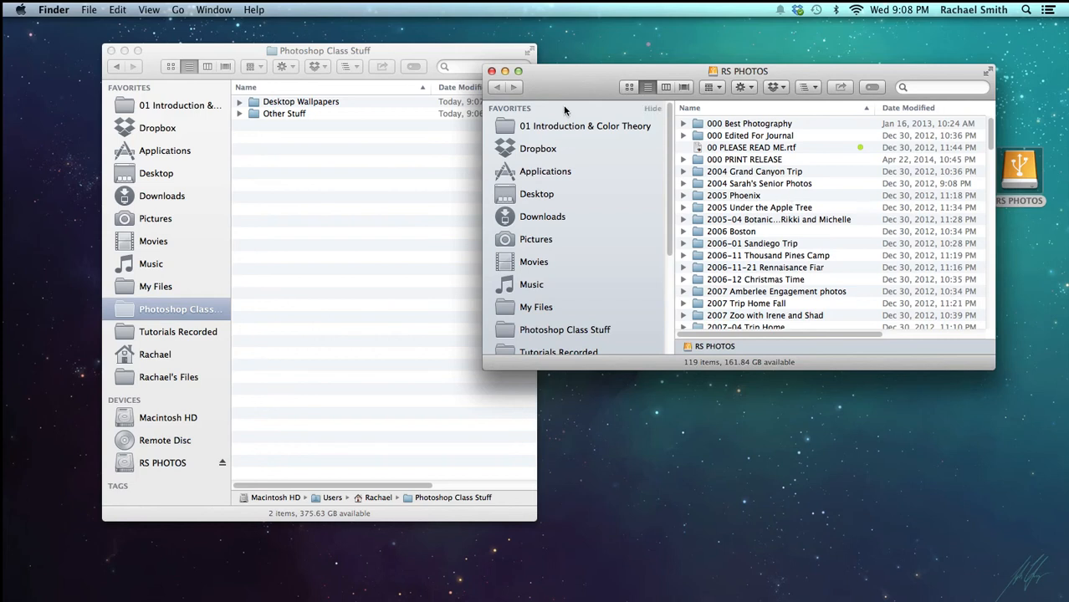
Step: Create a folder named Photoshop Stuff on the RS PHOTOS drive and open it beside the Photoshop Class Stuff window
left_click(745, 87)
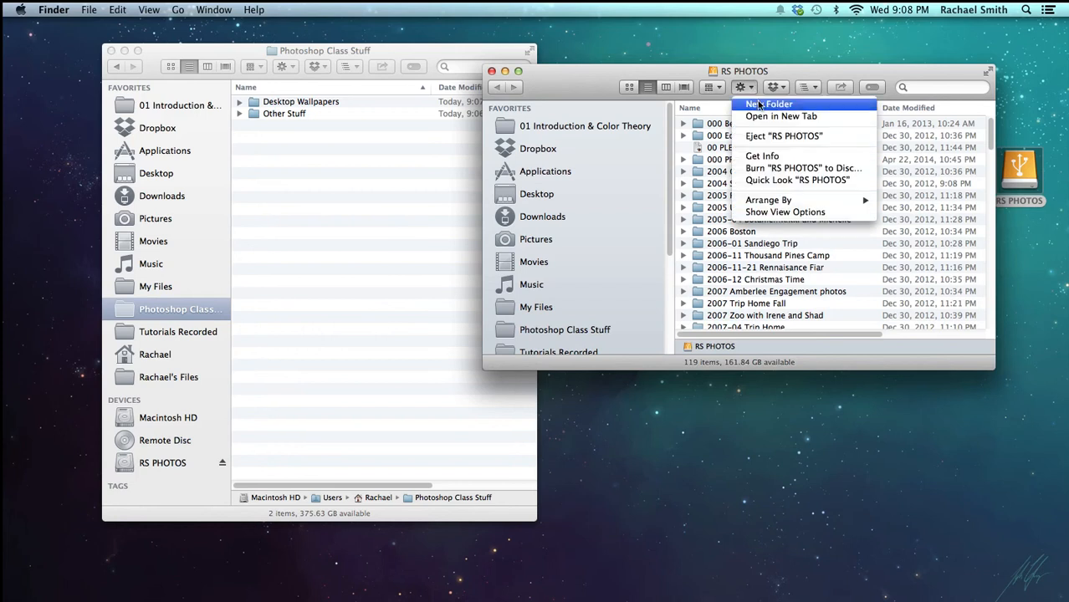
left_click(758, 104)
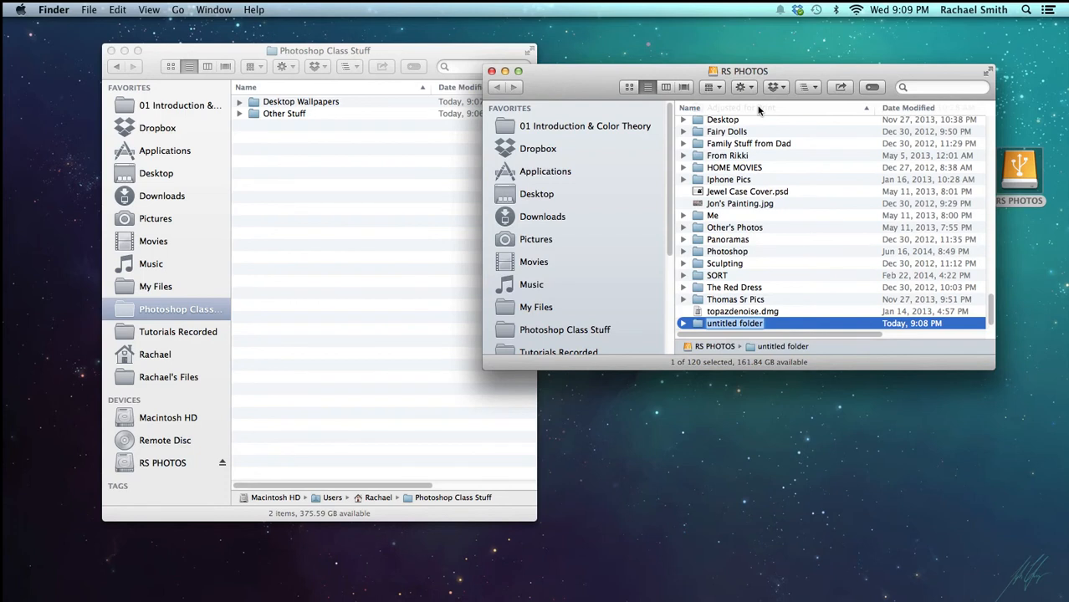
type("Photoshop Stuff")
key("Return")
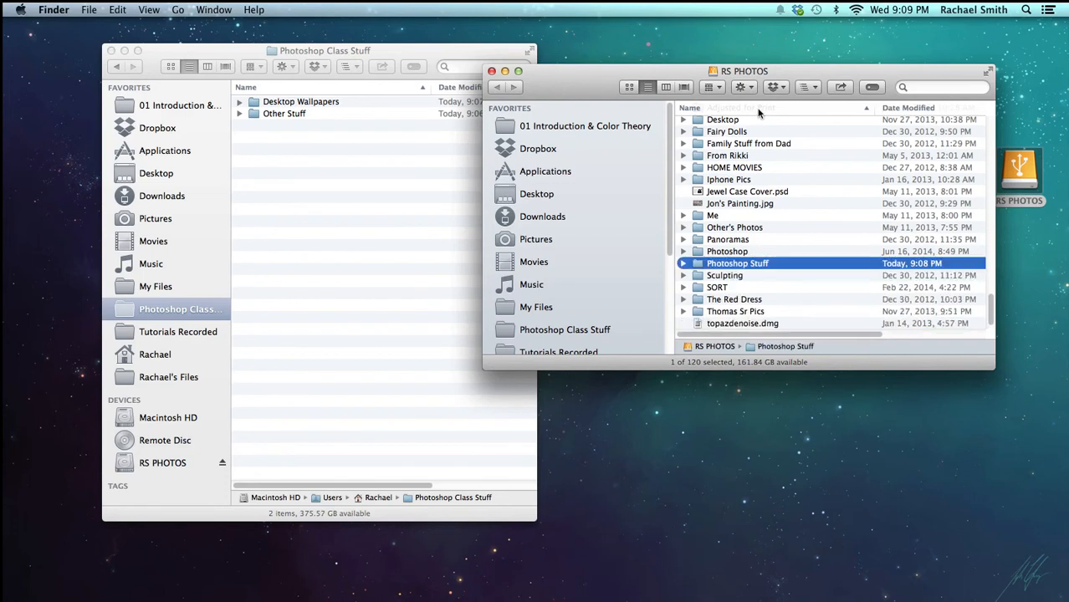
double_click(698, 266)
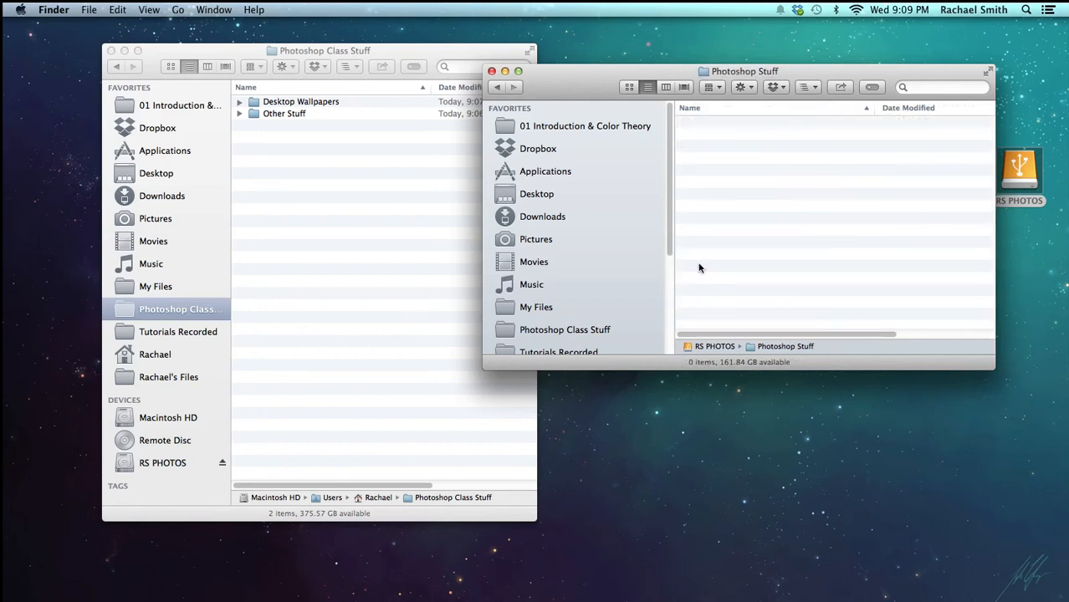
mouse_move(543, 88)
left_mouse_down()
mouse_move(586, 80)
mouse_move(519, 58)
mouse_move(540, 67)
left_mouse_up()
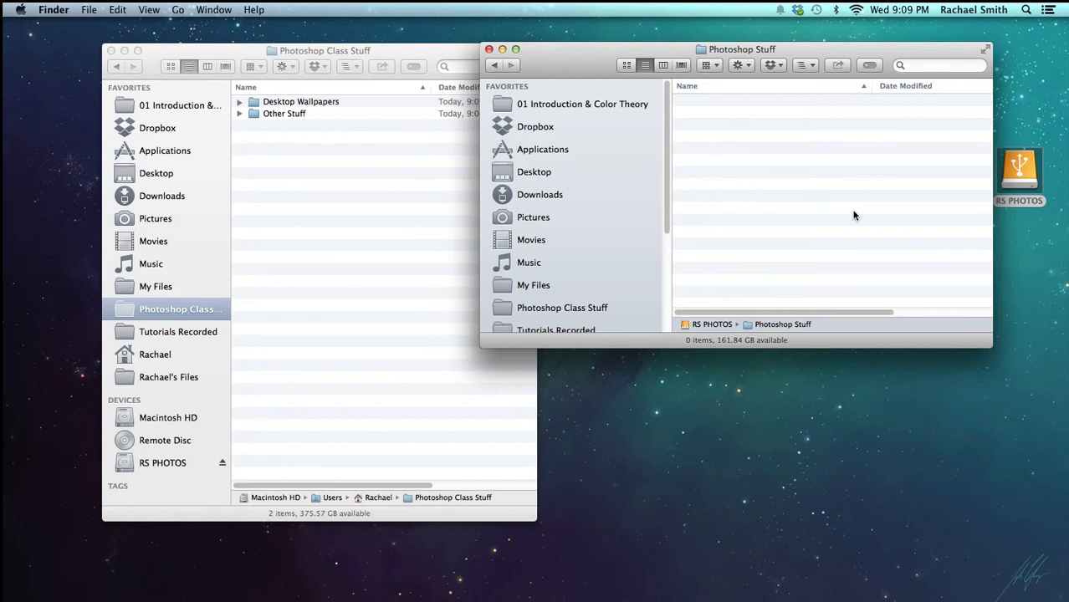
Step: Copy the Desktop Wallpapers and Other Stuff folders from Photoshop Class Stuff into Photoshop Stuff on the RS PHOTOS drive
left_click(338, 152)
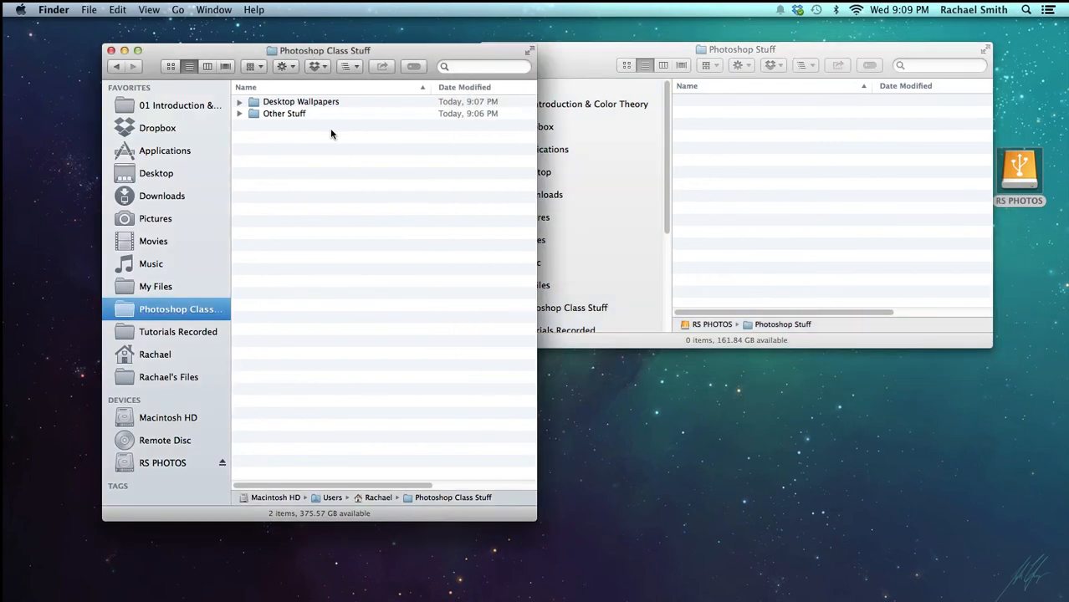
left_click_drag(323, 120, 268, 102)
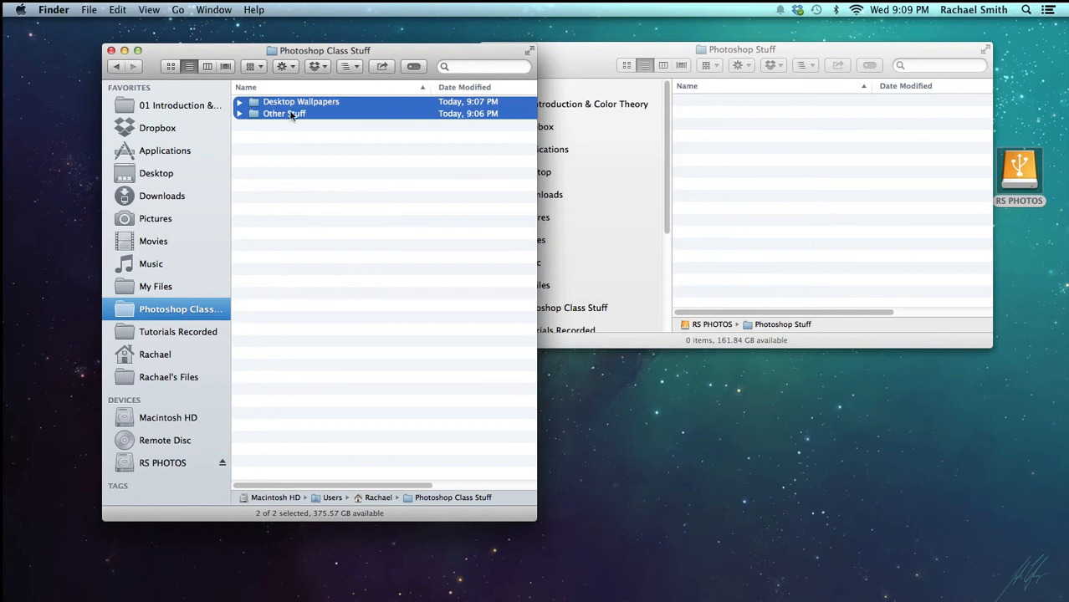
left_click_drag(288, 114, 734, 150)
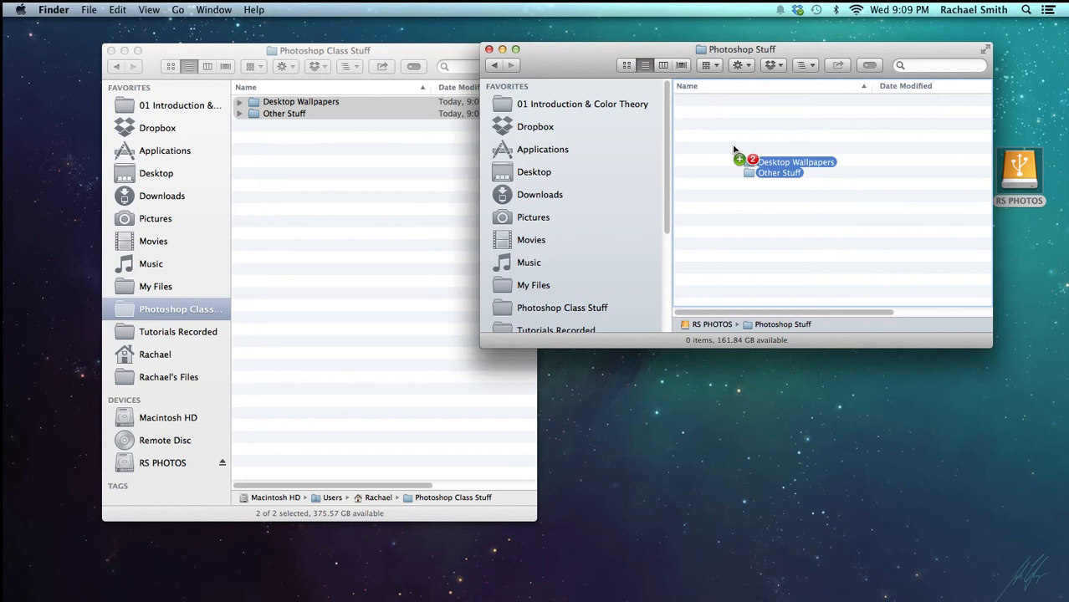
left_click_drag(734, 149, 733, 148)
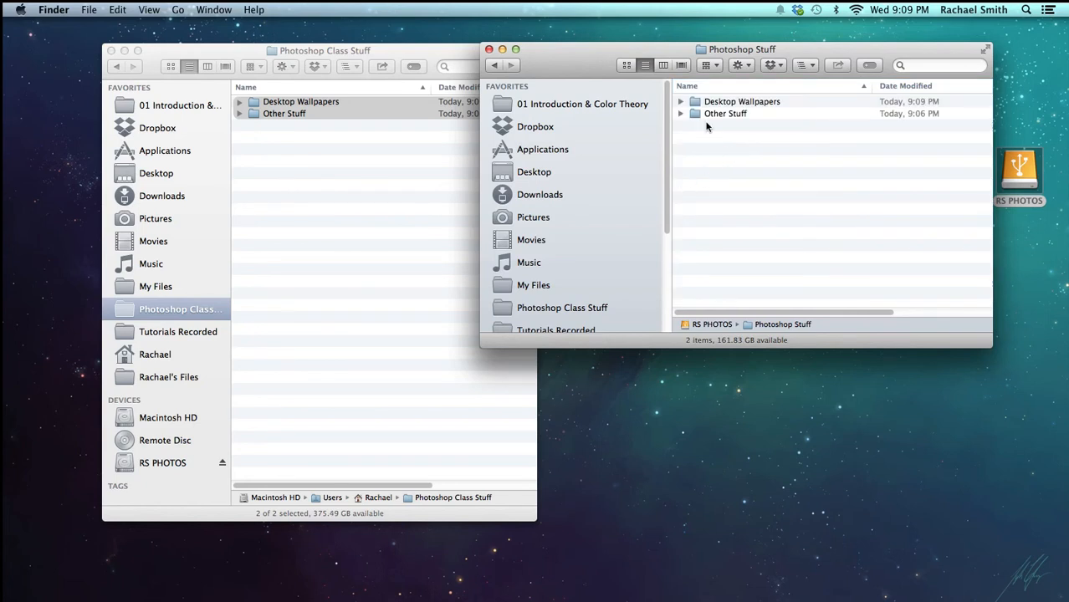
left_click(288, 133)
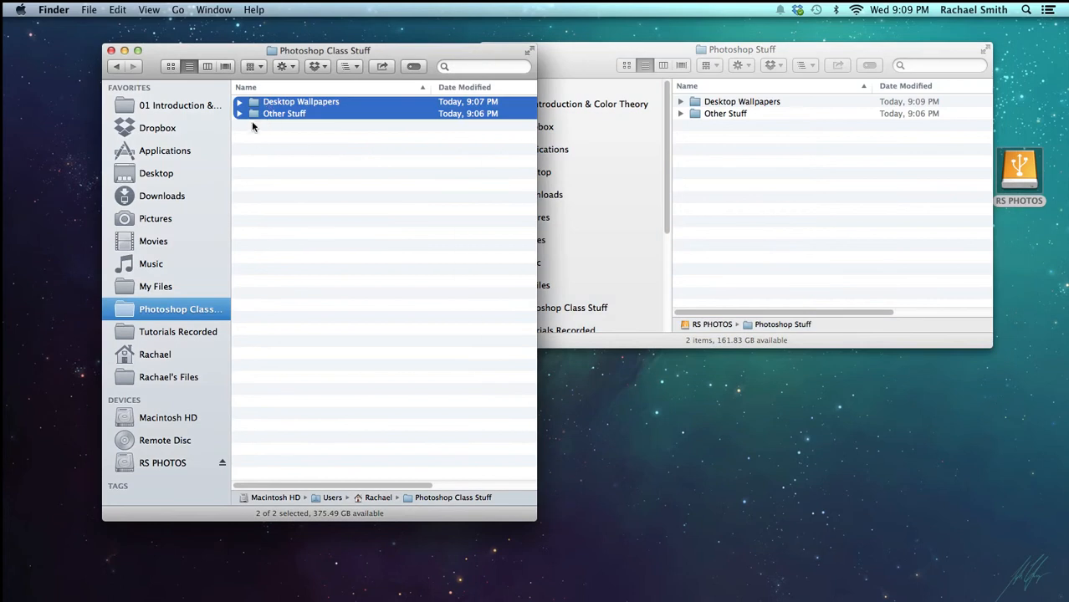
left_click(751, 221)
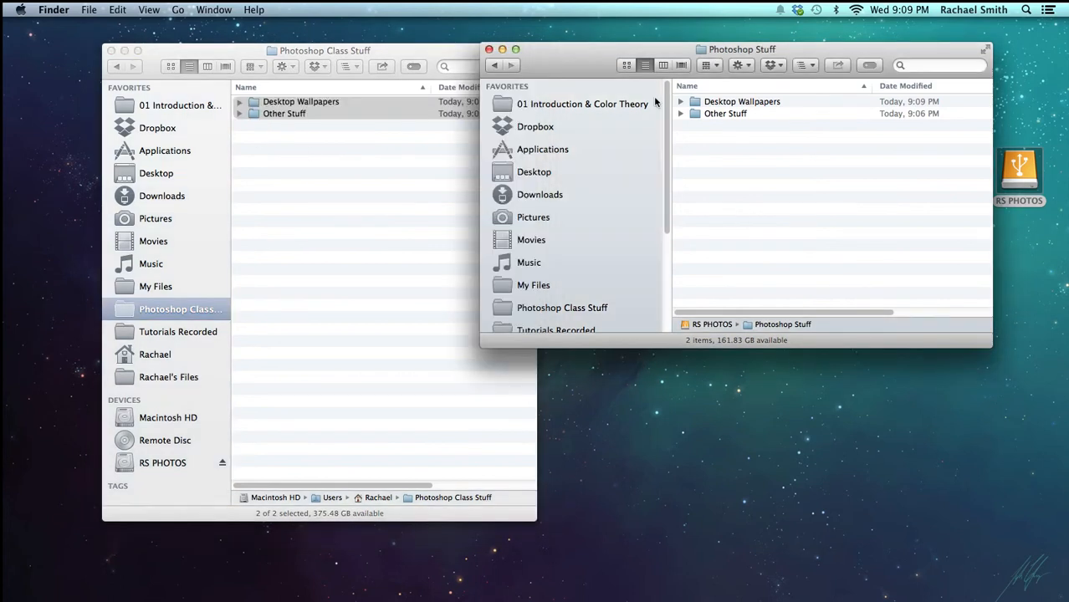
Step: Reposition the Photoshop Stuff window, make it taller to show the devices list, and narrow its sidebar
left_click_drag(585, 77, 523, 95)
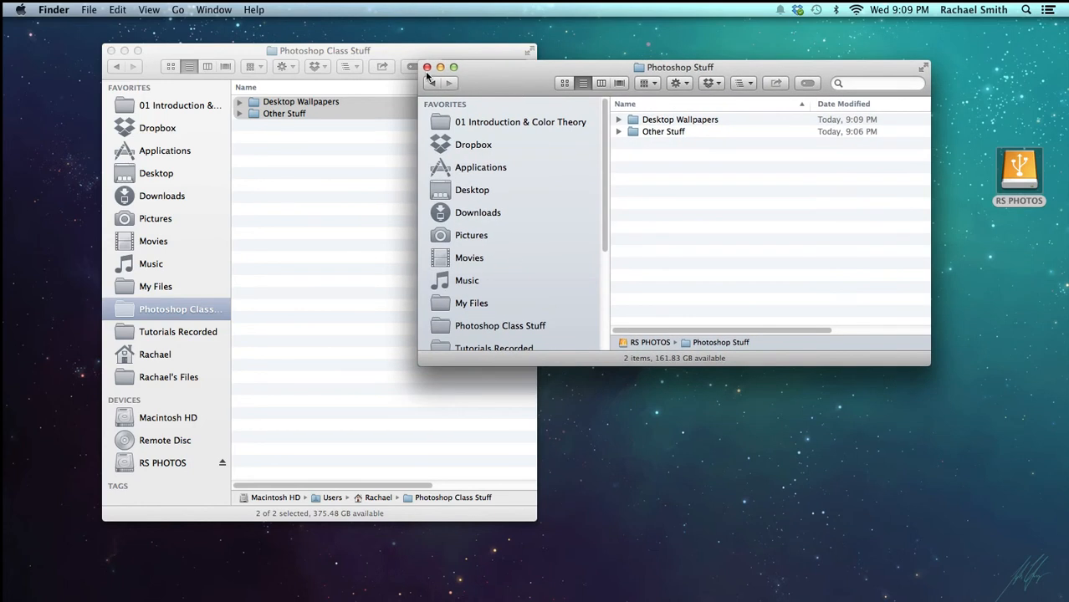
left_click_drag(499, 80, 497, 57)
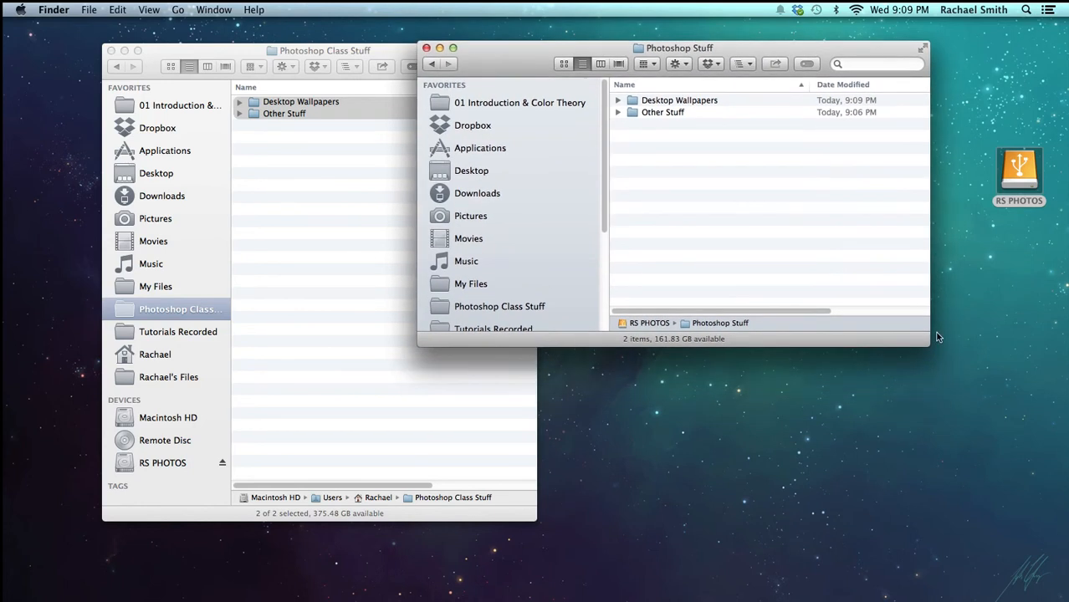
left_click_drag(929, 343, 853, 507)
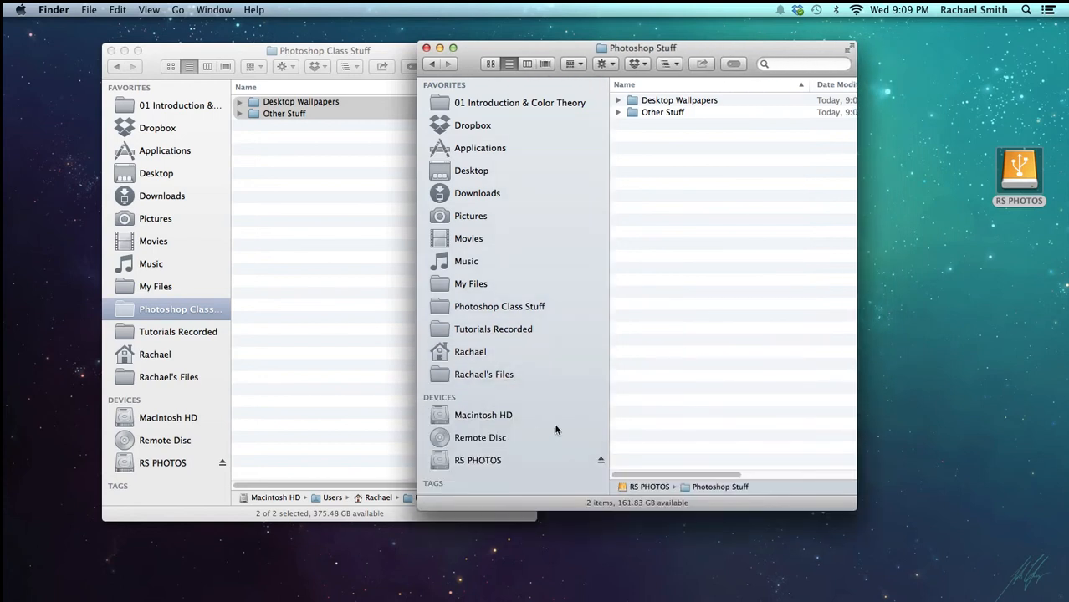
left_click_drag(609, 432, 586, 432)
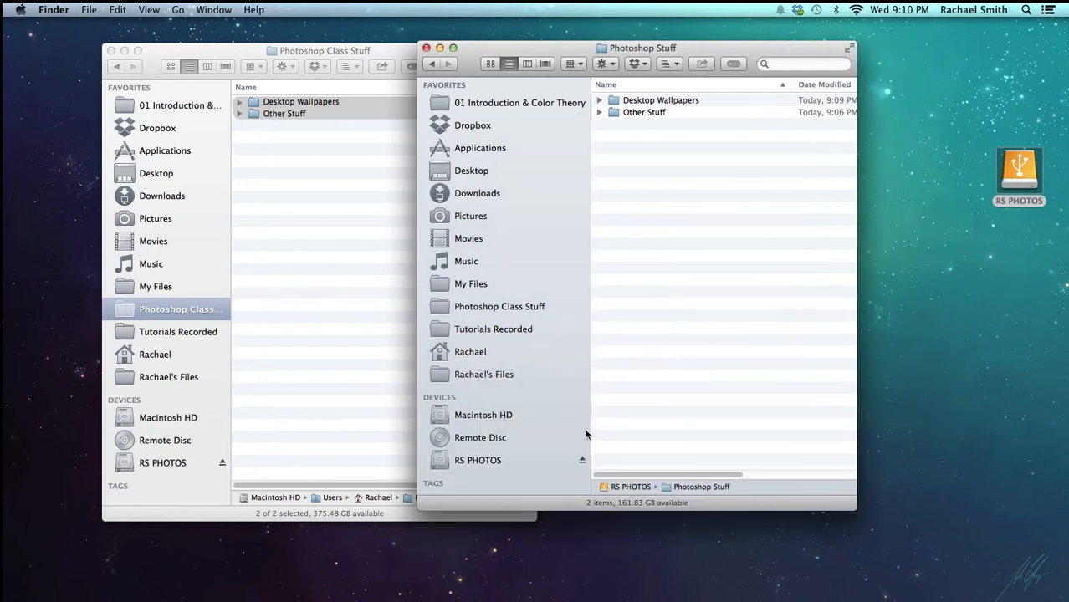
Step: Display the RS PHOTOS drive's contents, then eject the drive using its desktop icon
left_click(444, 459)
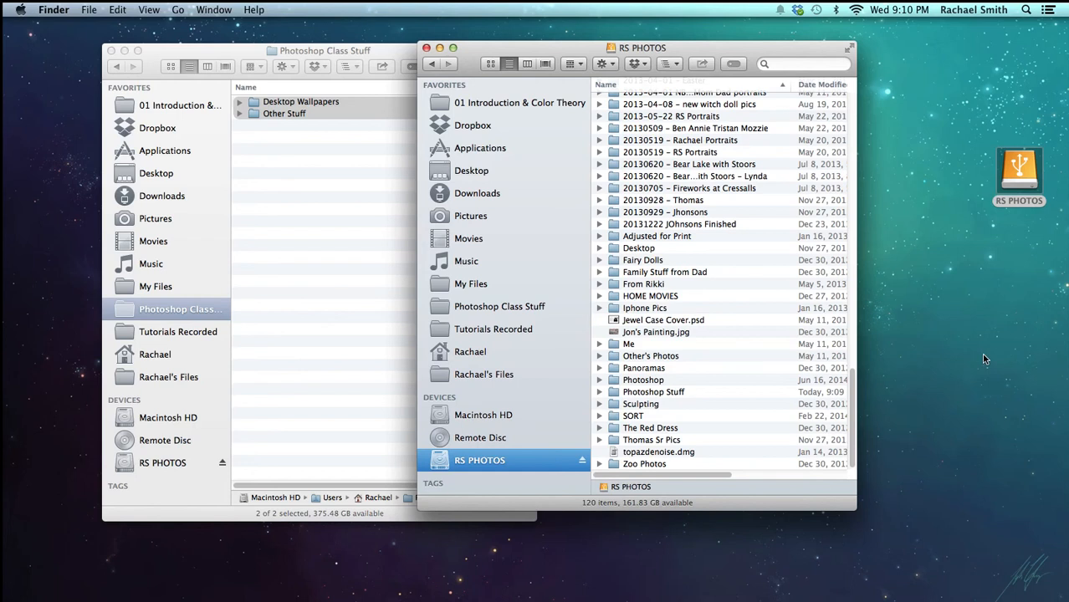
left_click(1008, 169)
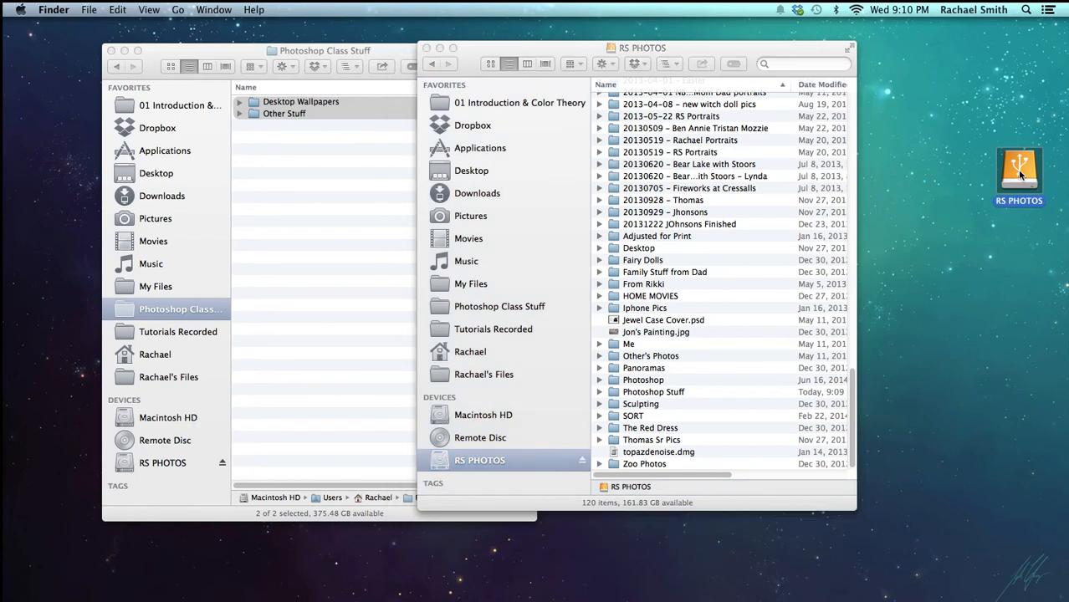
left_click_drag(1021, 172, 832, 586)
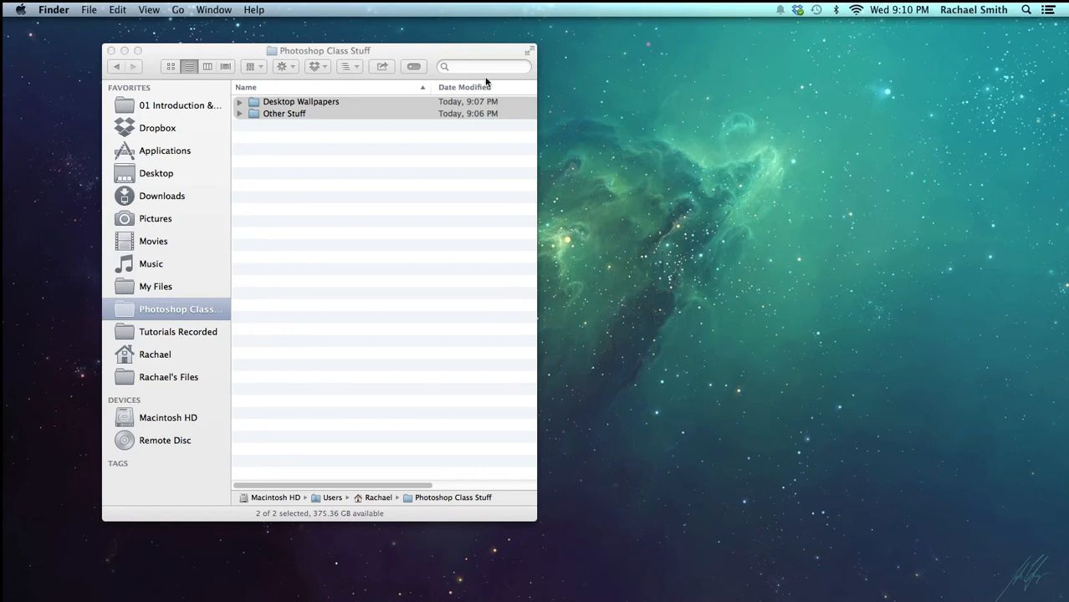
Step: Move the Photoshop Class Stuff window nearer the middle of the desktop and clear its folder selection
left_click(435, 56)
left_click_drag(421, 48, 512, 84)
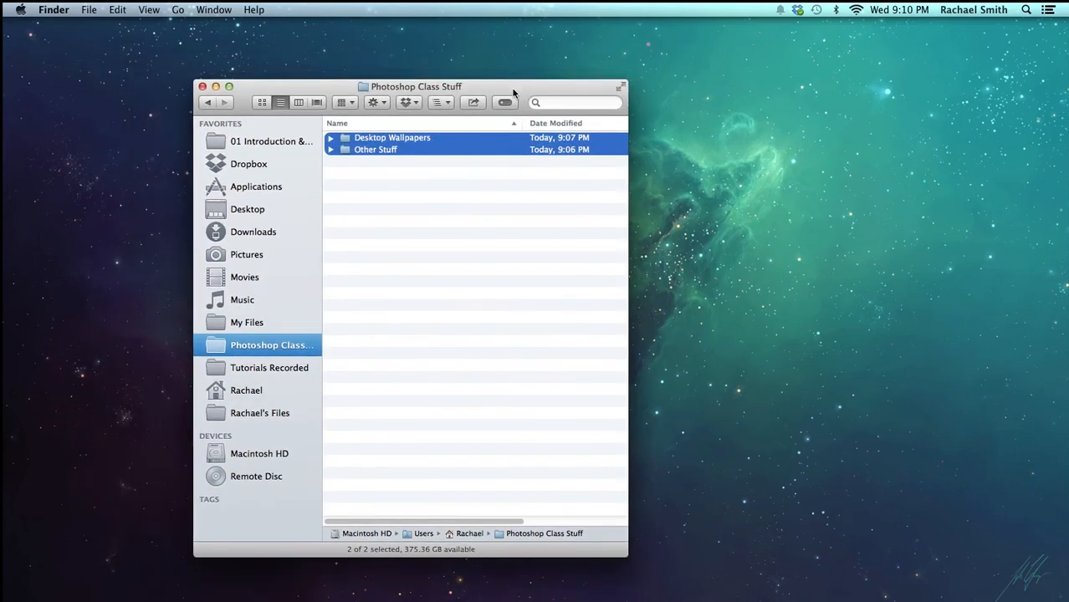
left_click(394, 177)
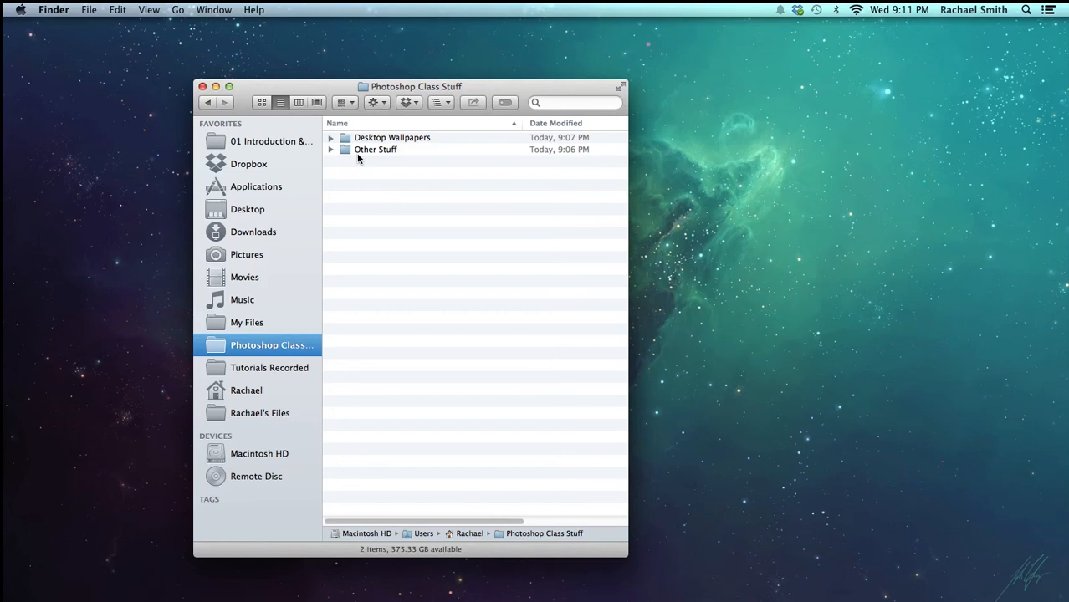
left_click_drag(319, 87, 311, 66)
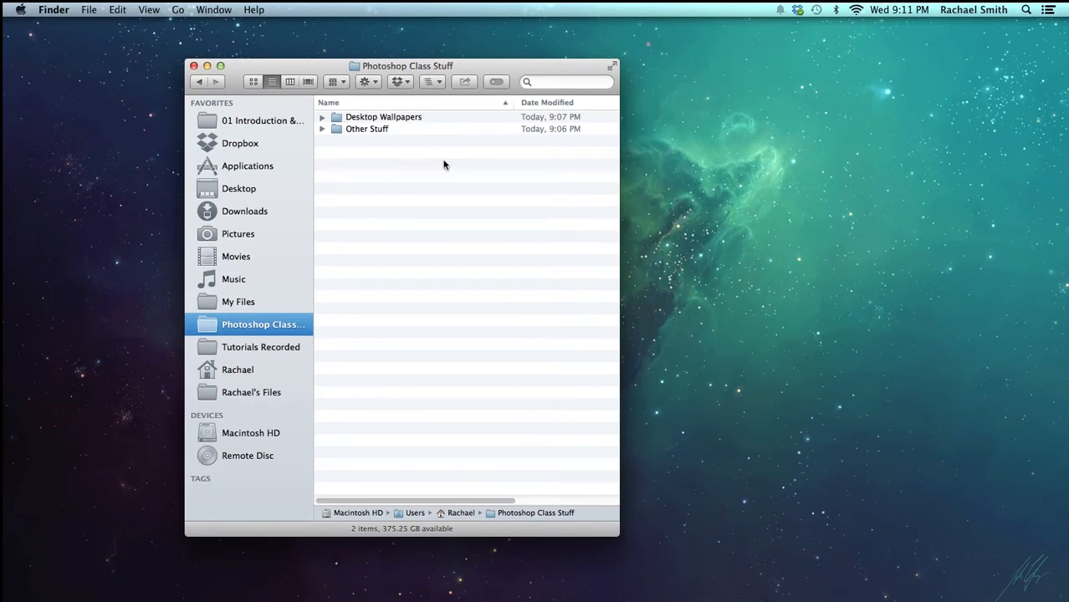
Step: Select Desktop Wallpapers and Other Stuff together, deselect them, reselect both as a range, and clear the selection
left_click_drag(390, 143, 364, 121)
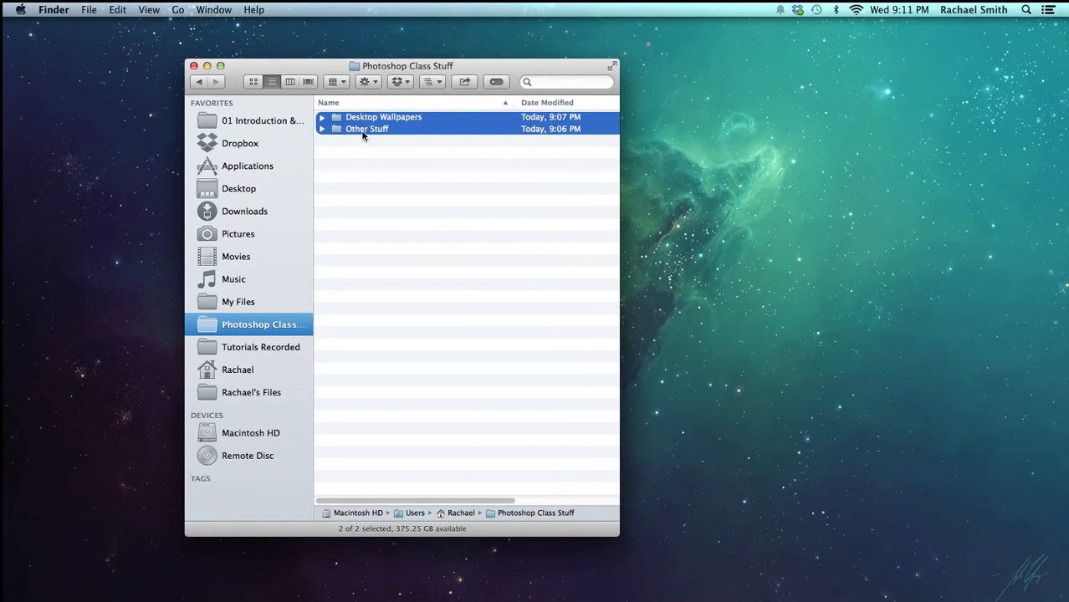
left_click(362, 146)
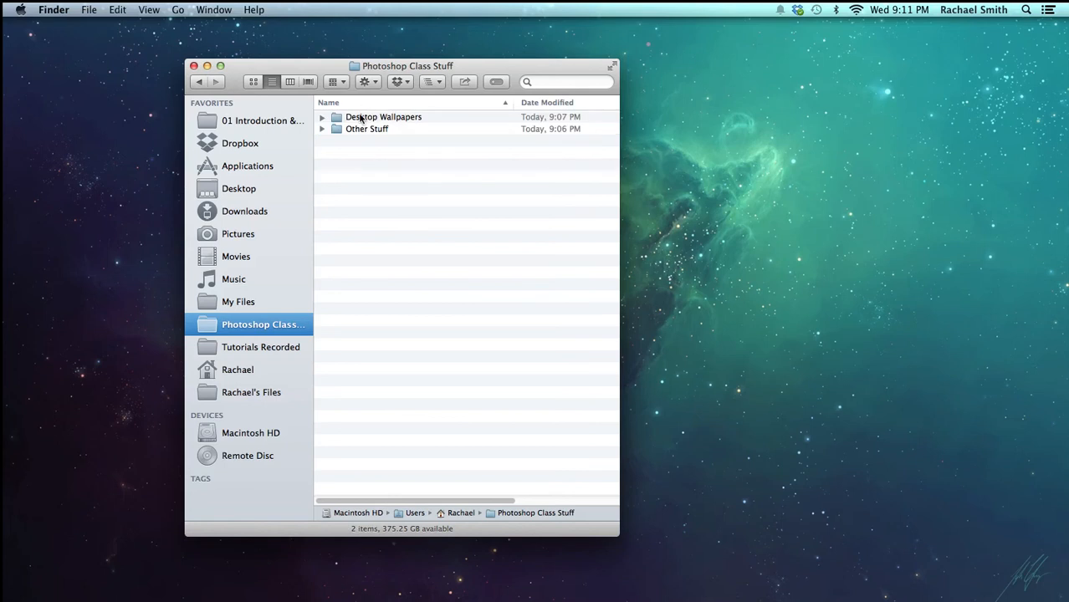
left_click(360, 118)
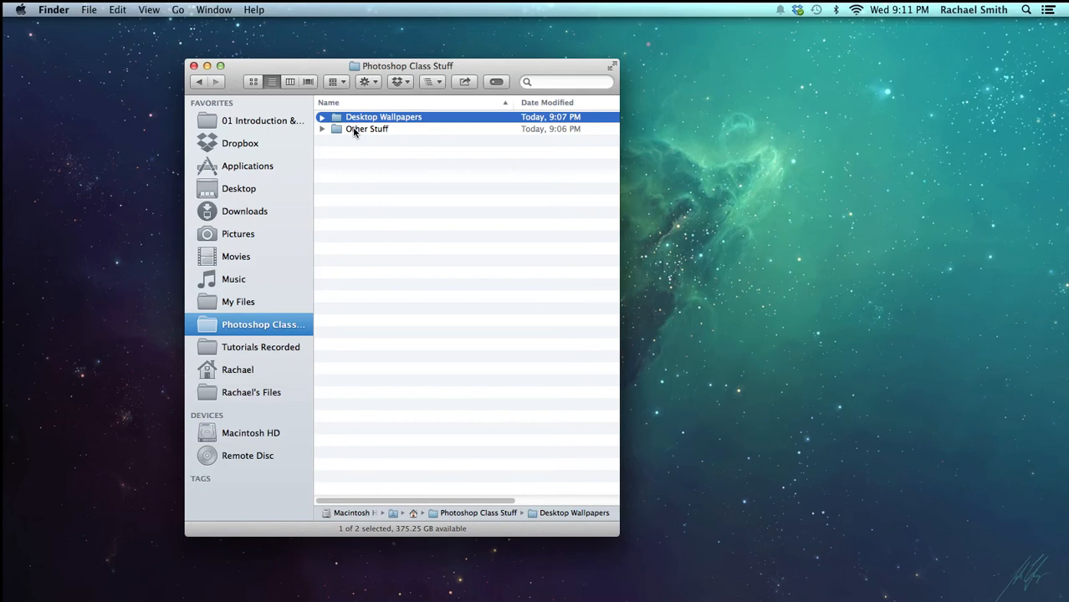
left_click(353, 132, "shift")
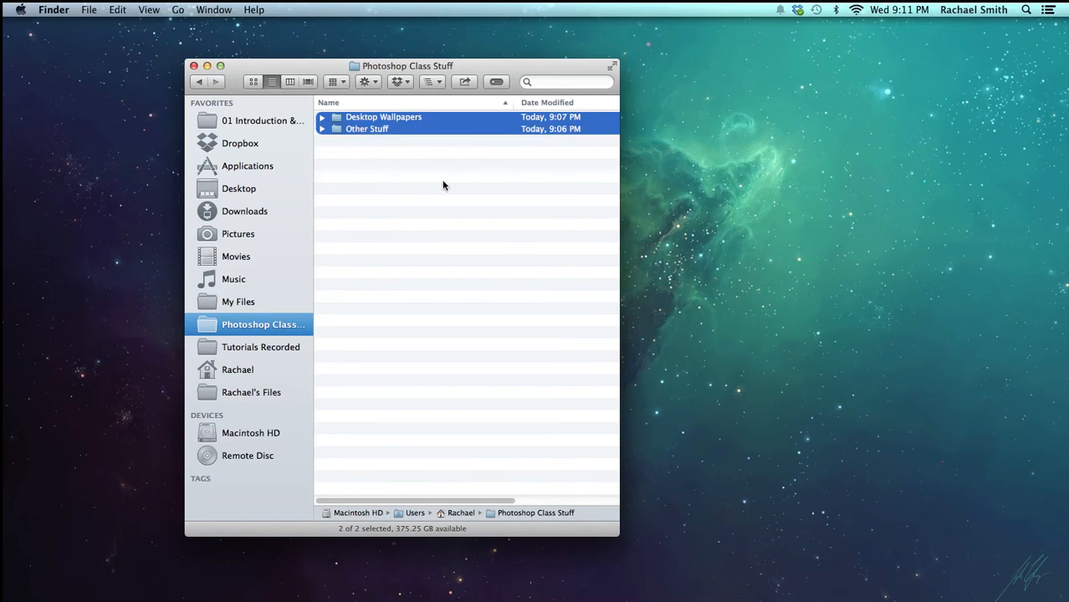
left_click(444, 185)
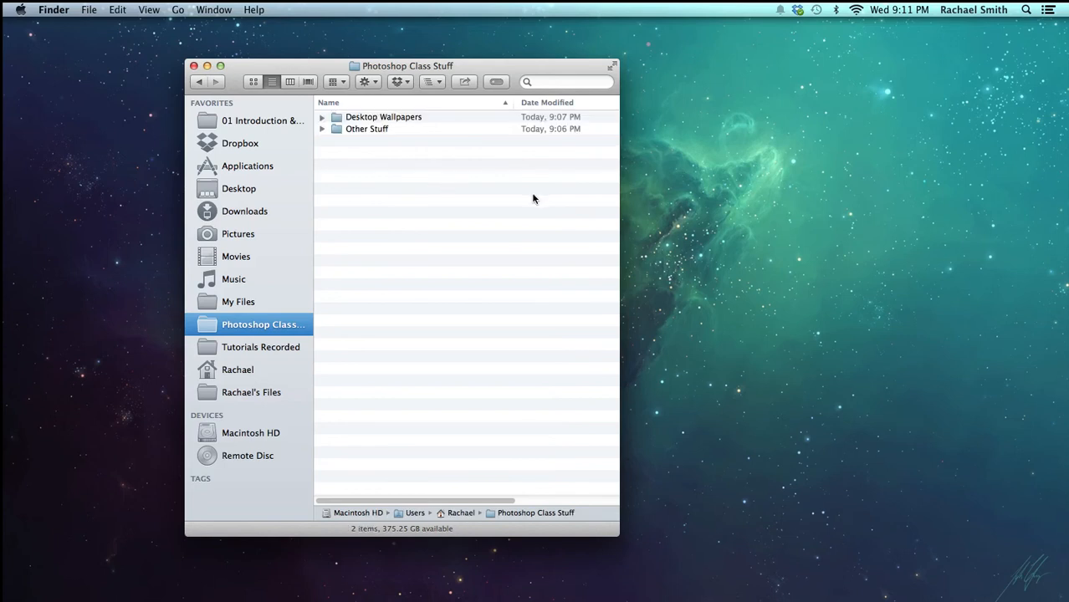
Step: Create seven new folders with default names inside Photoshop Class Stuff
key("super+shift+n")
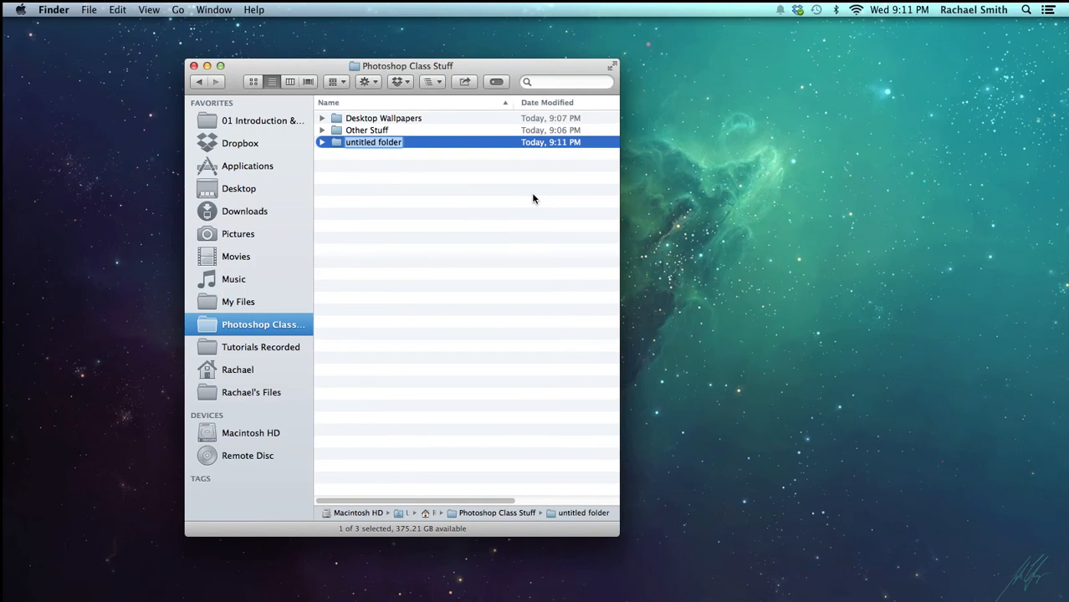
key("super+shift+n")
key("super+shift+n")
key("super+shift+n")
key("super+shift+n")
key("super+shift+n")
key("super+shift+n")
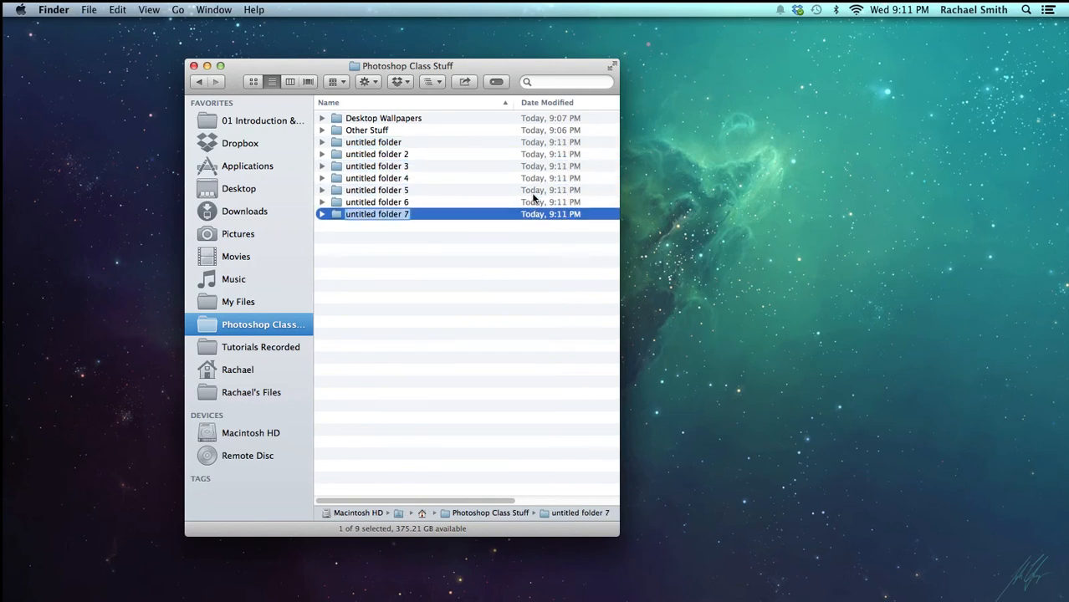
key("Return")
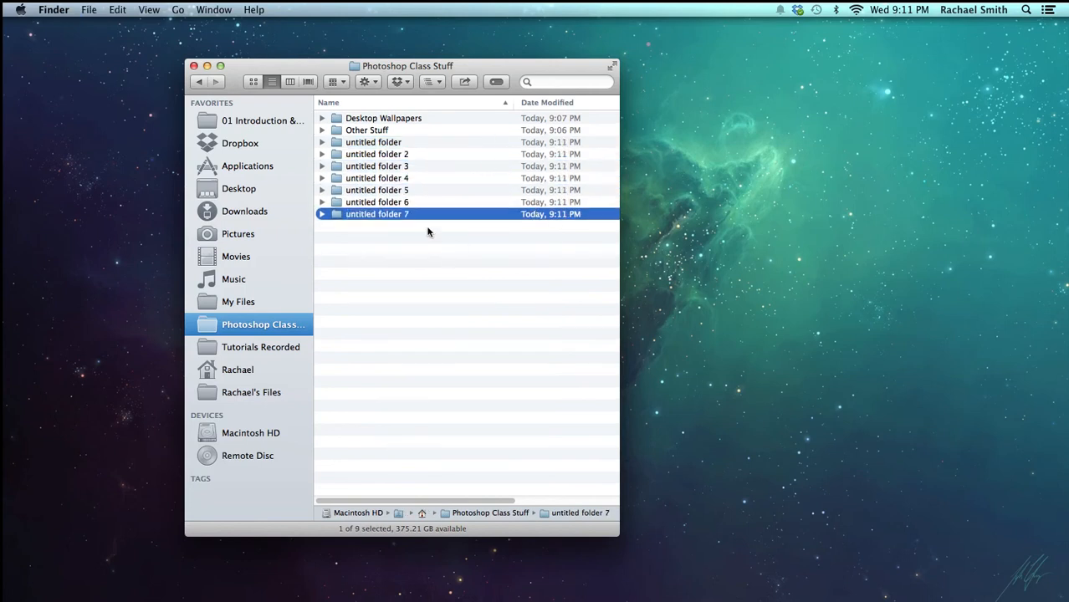
Step: Select the whole range of folders from Desktop Wallpapers through untitled folder 7, then clear the selection
left_click(374, 120)
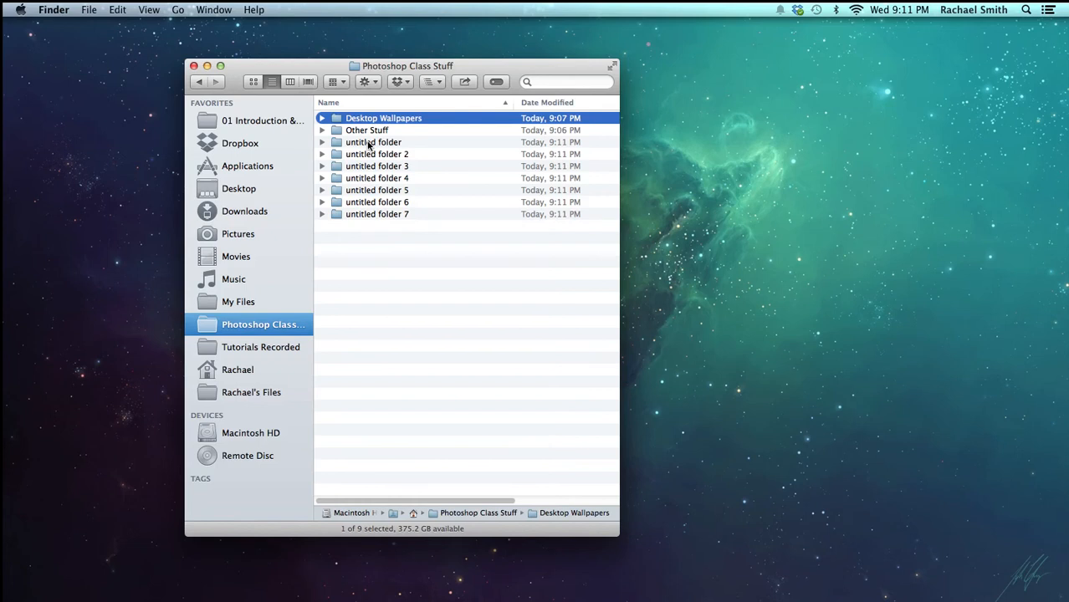
left_click(377, 217, "shift")
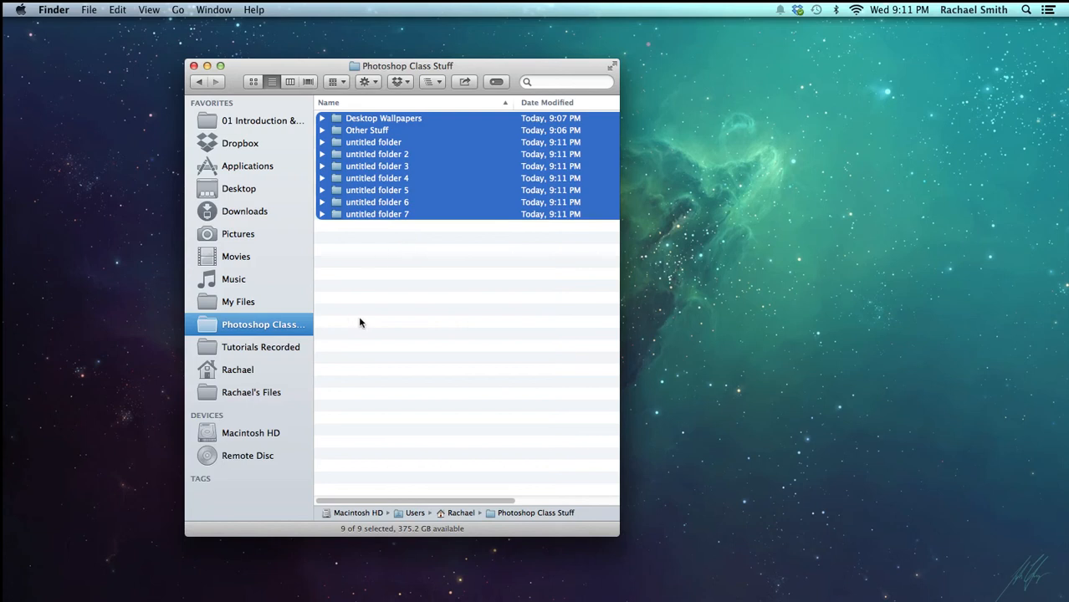
left_click(377, 264)
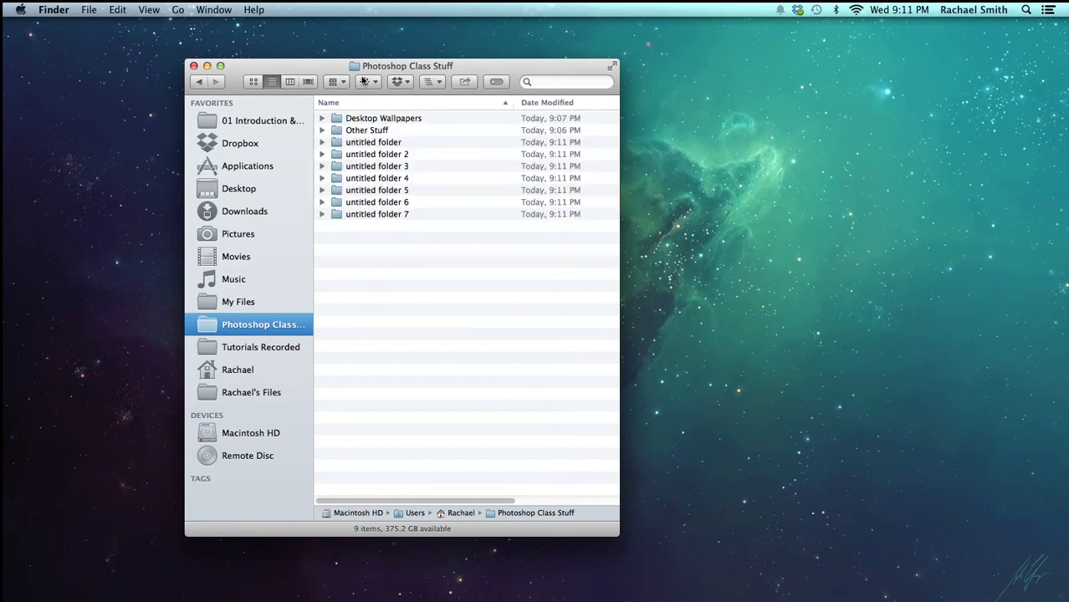
Step: Select only the range of folders from Desktop Wallpapers through untitled folder 4, then clear the selection
left_click(365, 120)
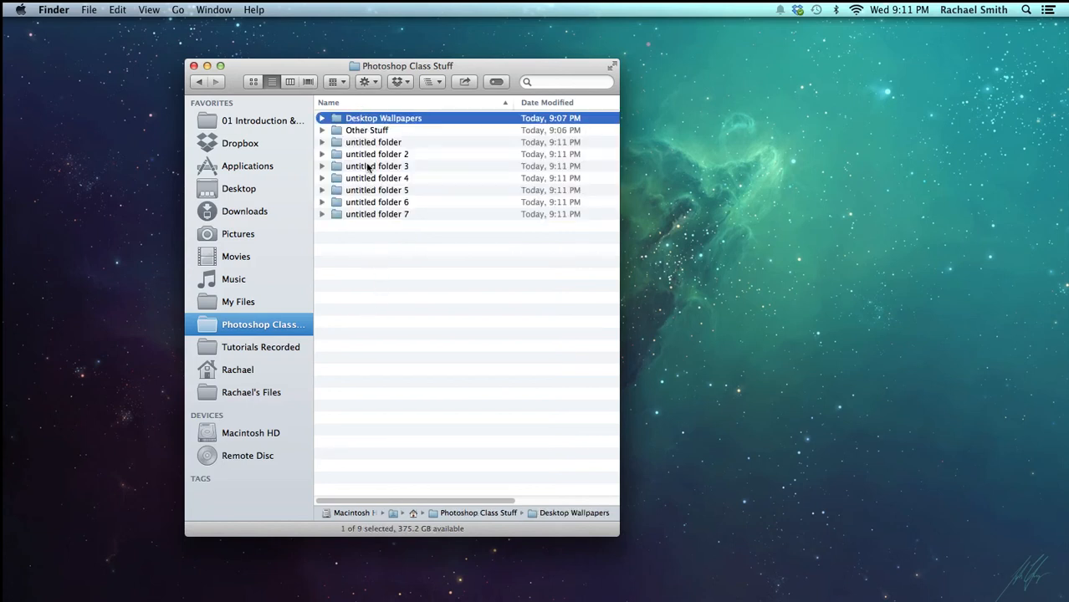
left_click(368, 180, "shift")
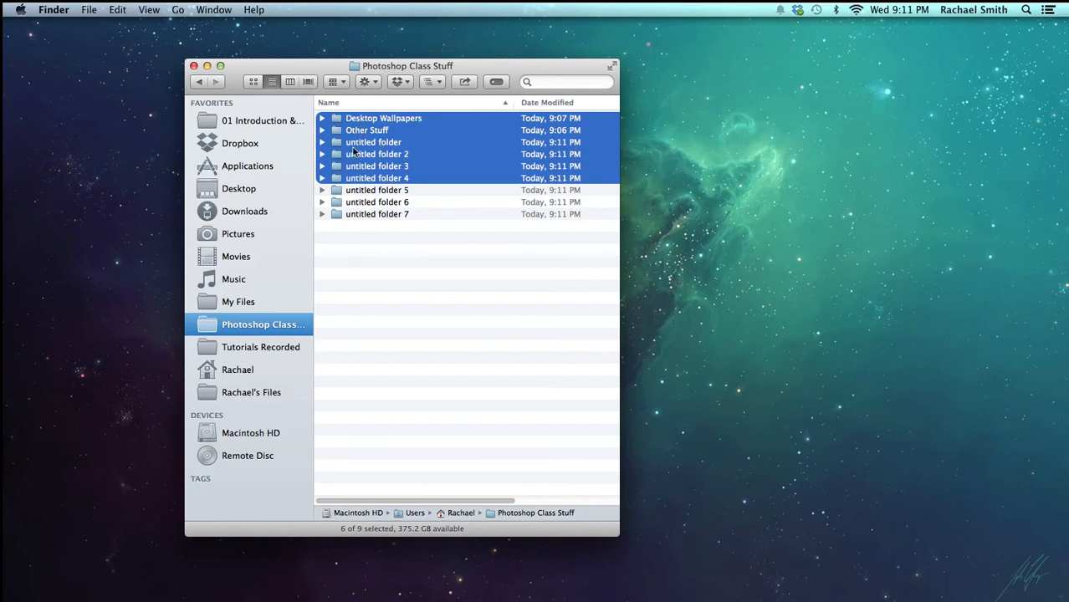
left_click(359, 224)
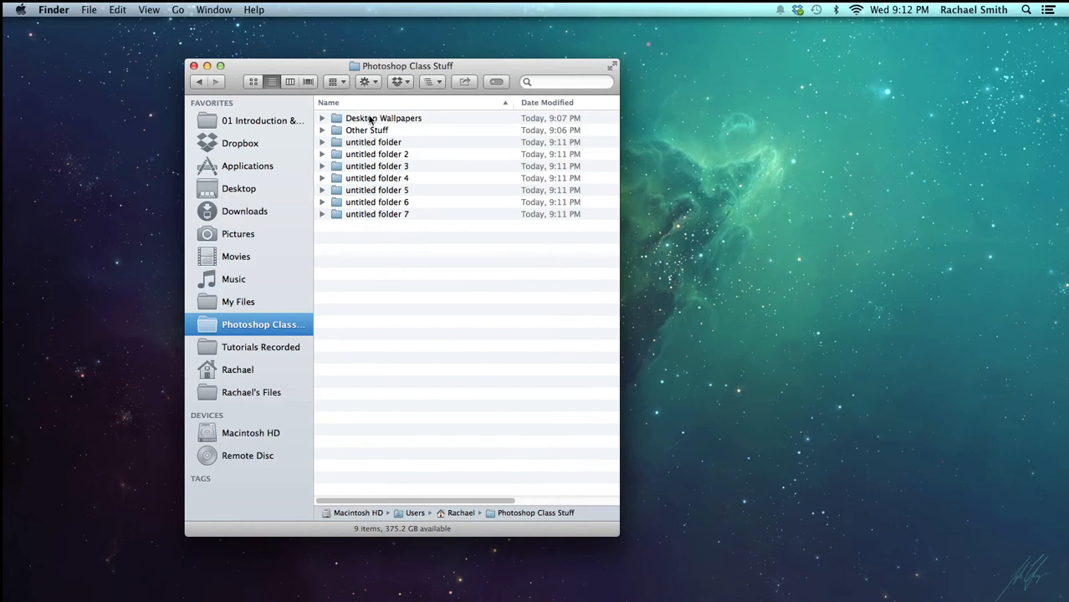
Step: Select the non-adjacent folders Desktop Wallpapers, untitled folder 4 and untitled folder 7, add and remove untitled folder 2, then clear the selection
left_click(371, 120)
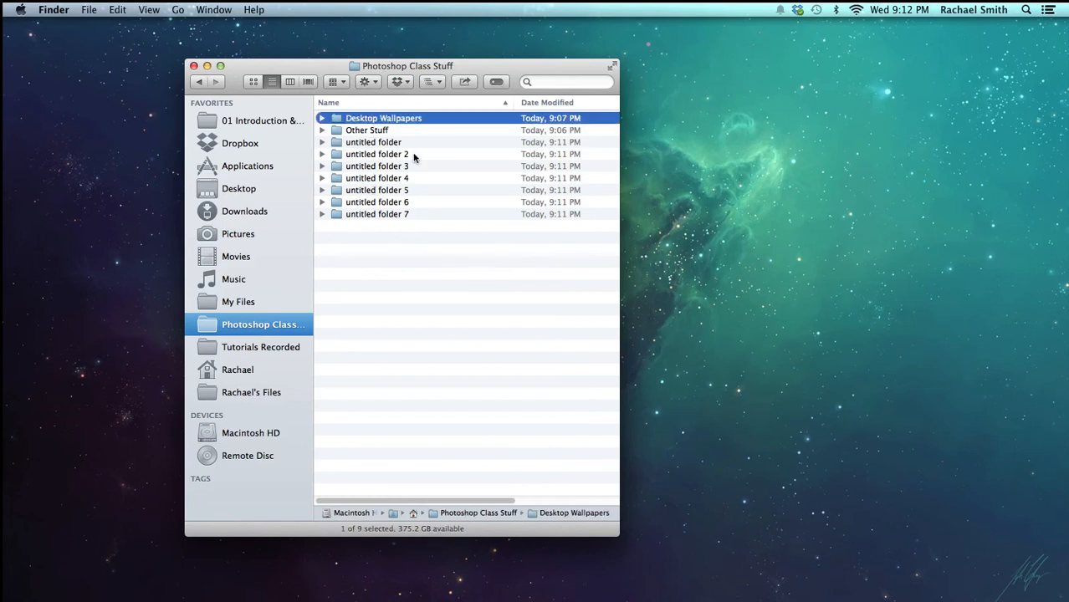
left_click(360, 180, "super")
left_click(389, 216, "super")
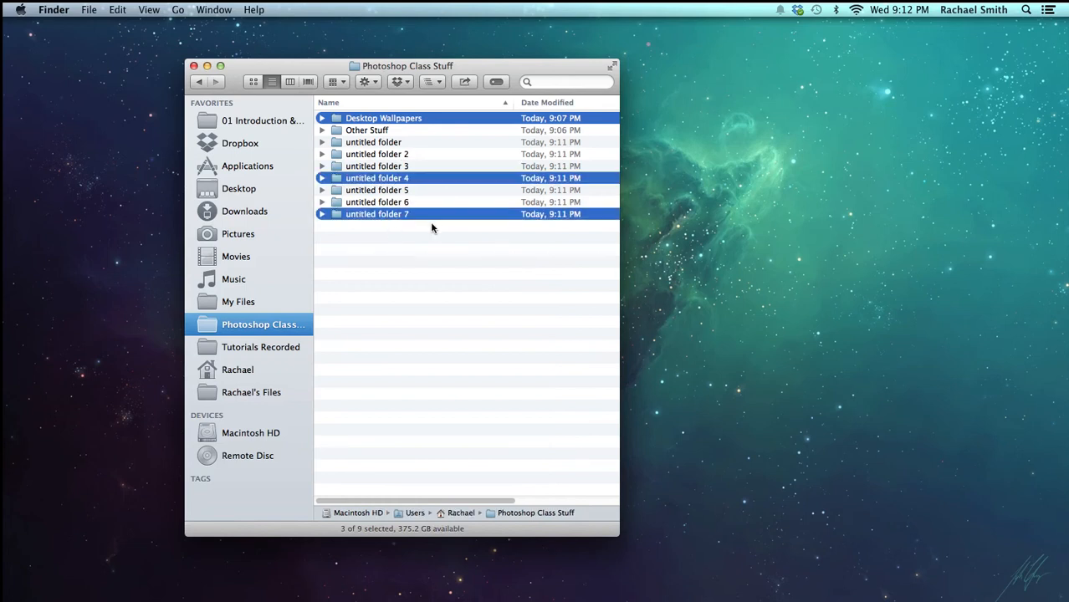
left_click(393, 155, "super")
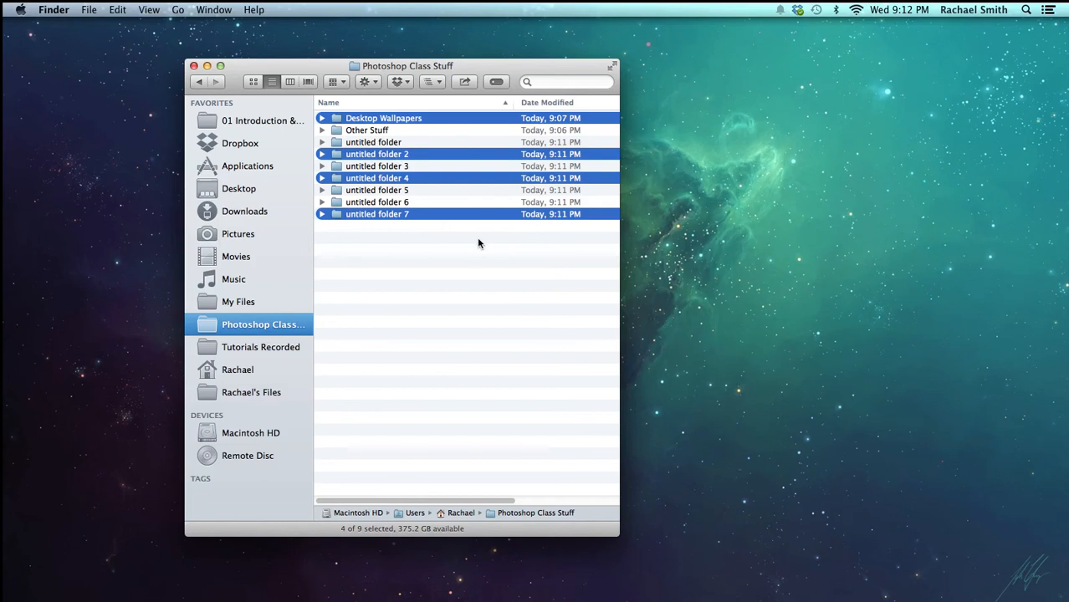
left_click(393, 155, "super")
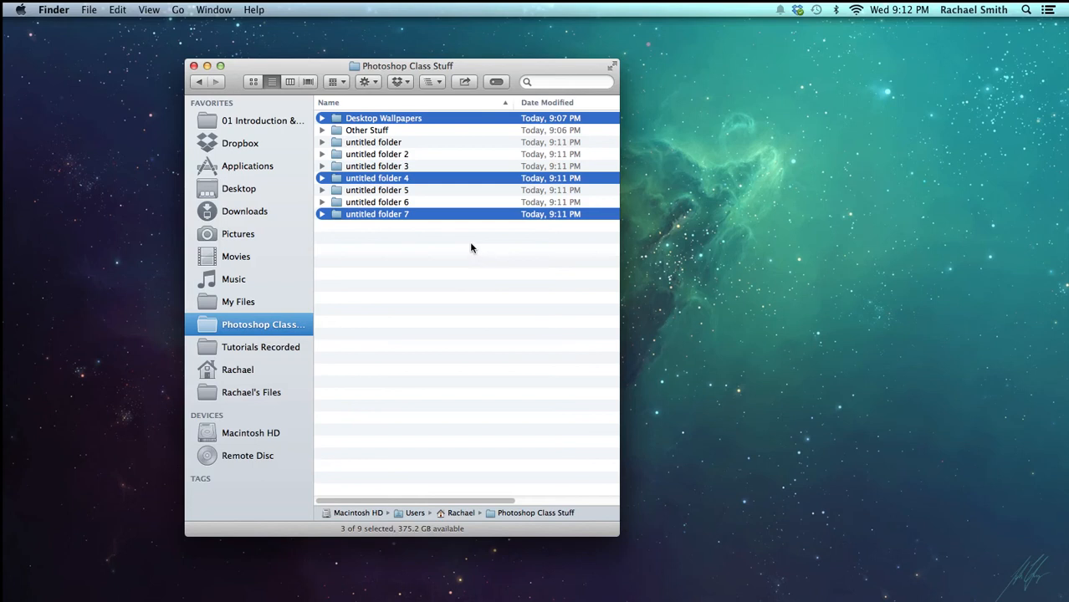
left_click(470, 245)
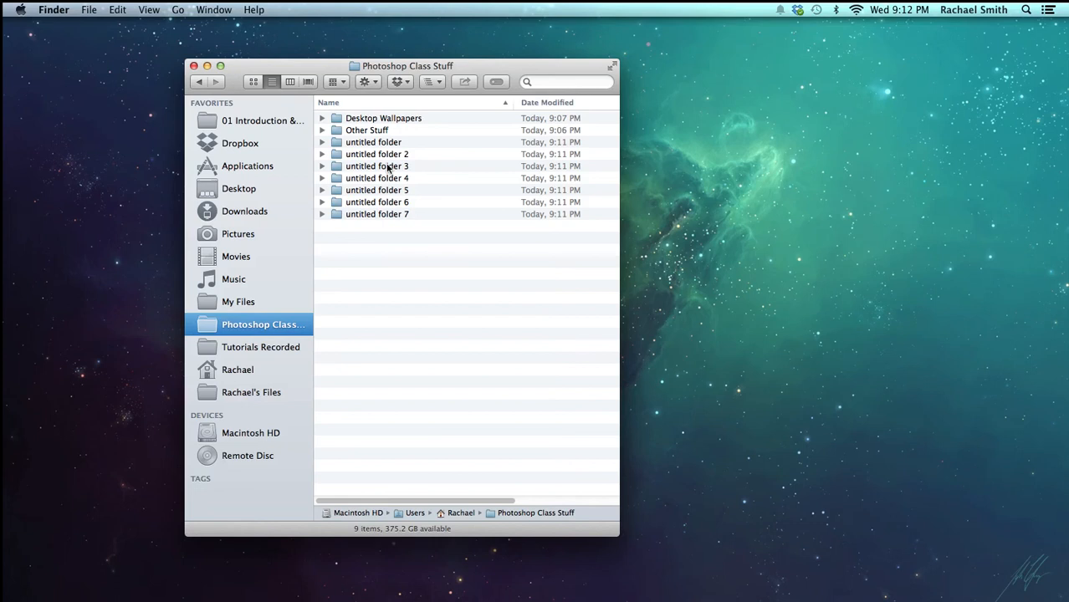
Step: Move all the folders from Desktop Wallpapers through untitled folder 7 to the Trash
left_click(378, 120)
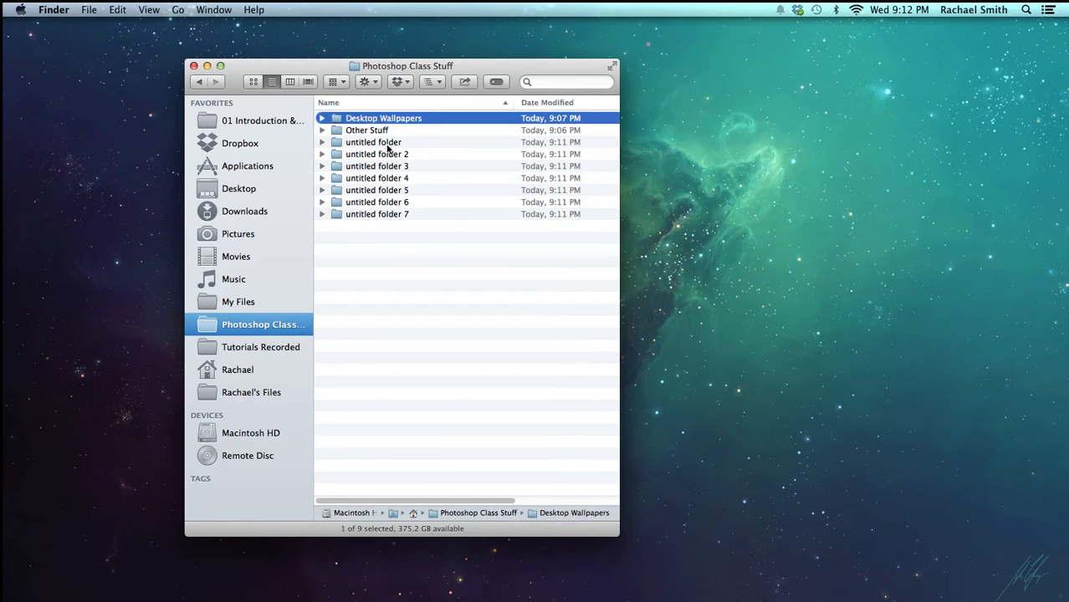
left_click(374, 214, "shift")
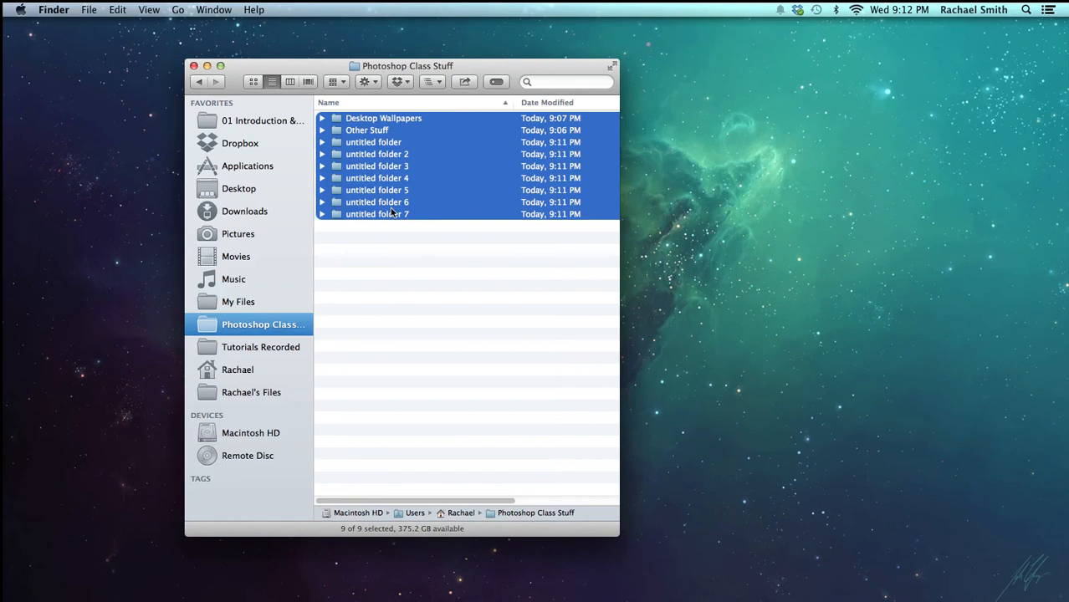
right_click(390, 183)
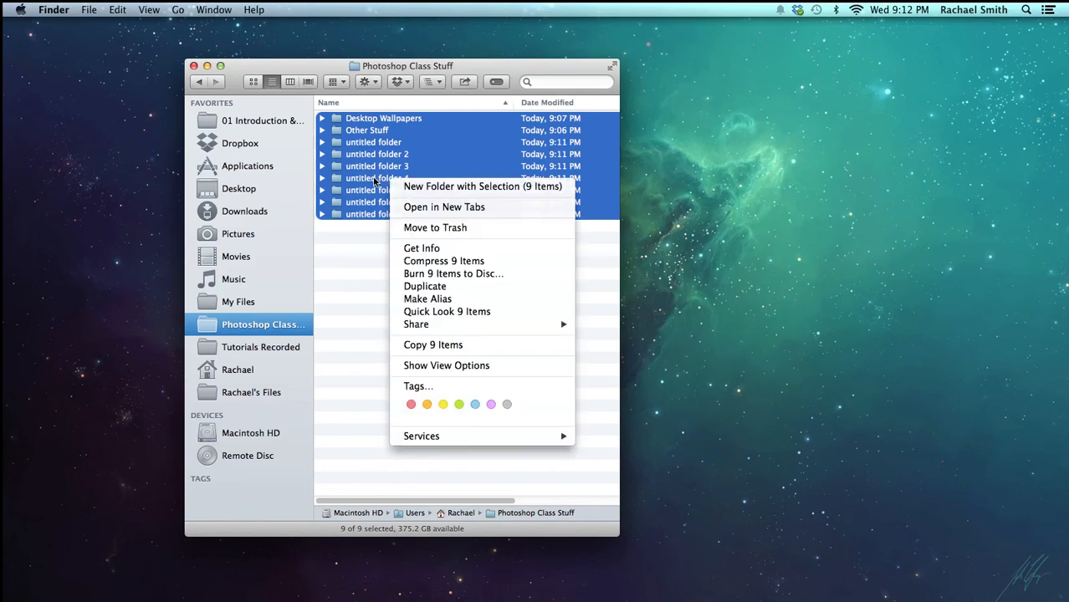
left_click(416, 229)
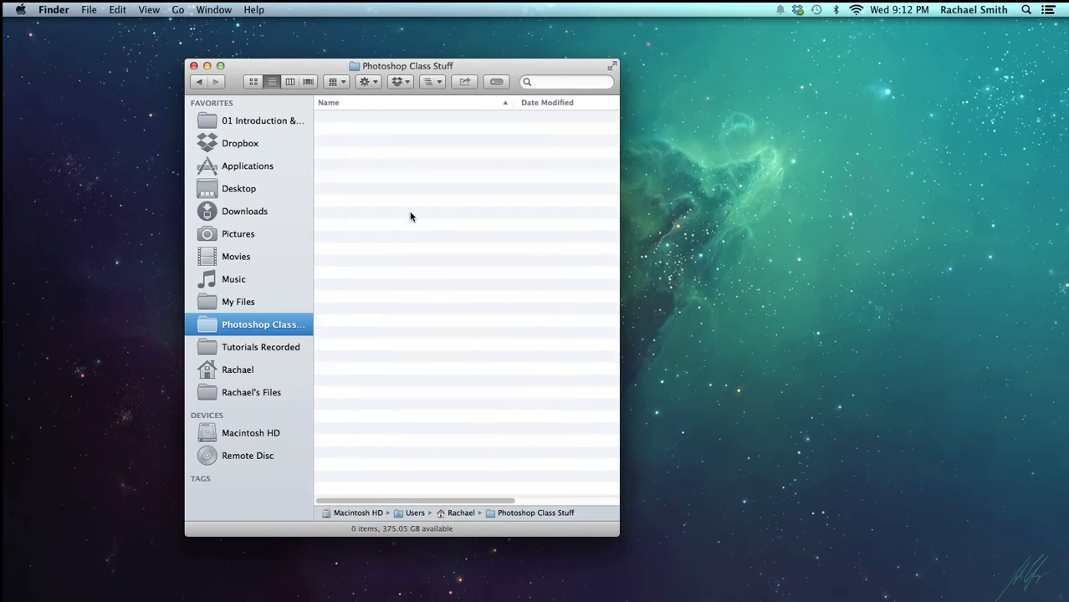
Step: Empty the Trash, permanently erasing its items
mouse_move(714, 592)
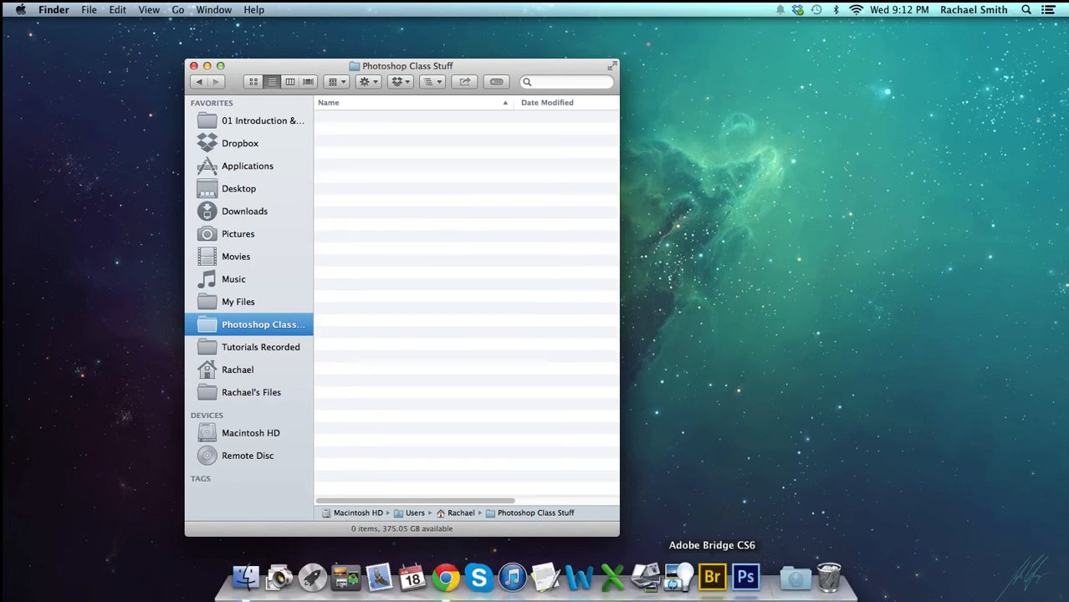
right_click(835, 581)
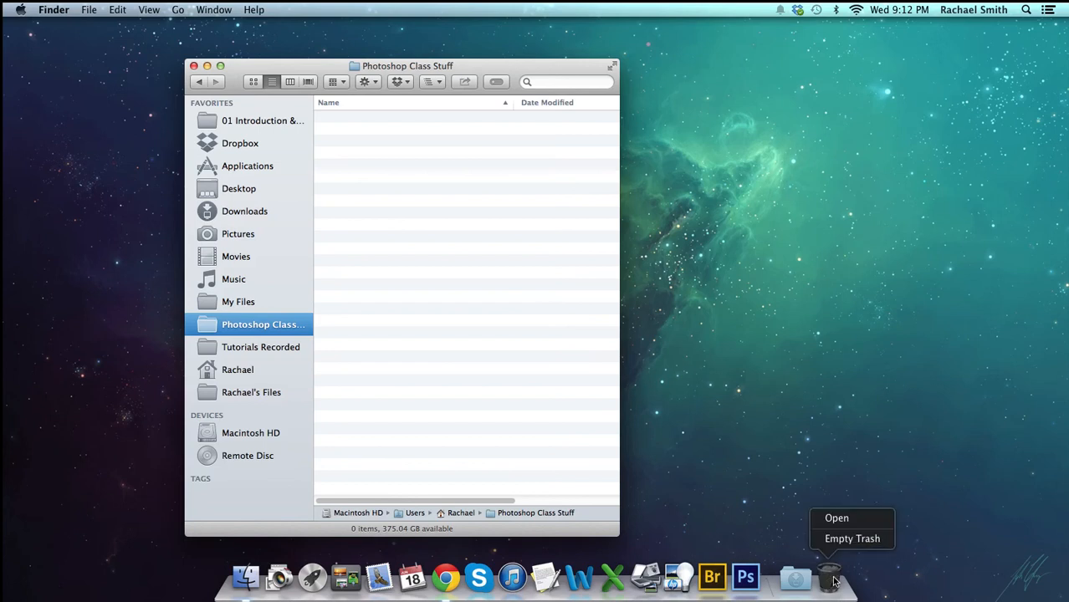
left_click(845, 539)
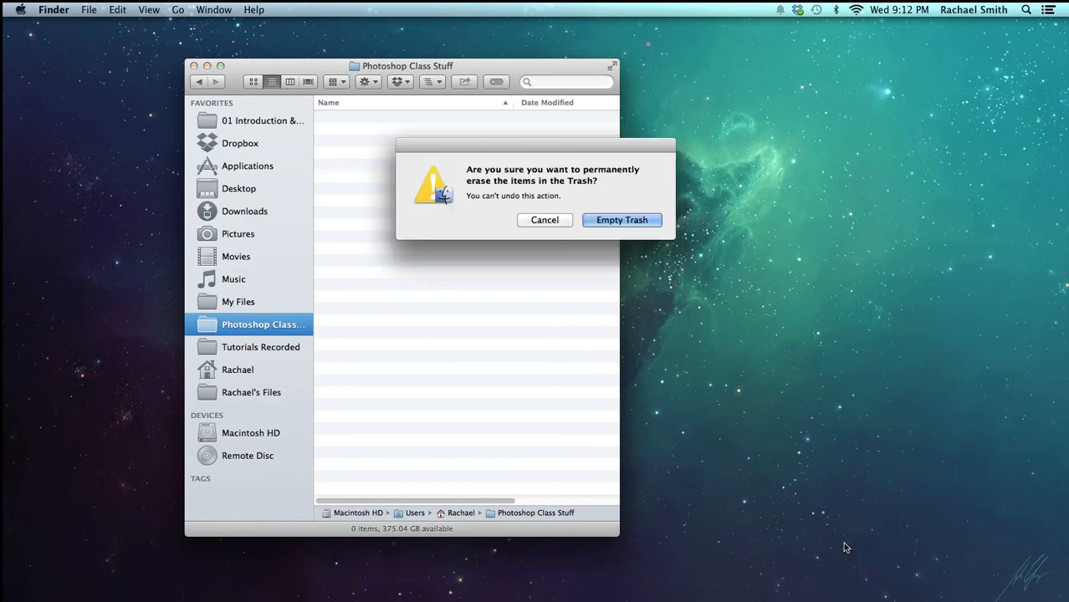
left_click_drag(569, 152, 548, 180)
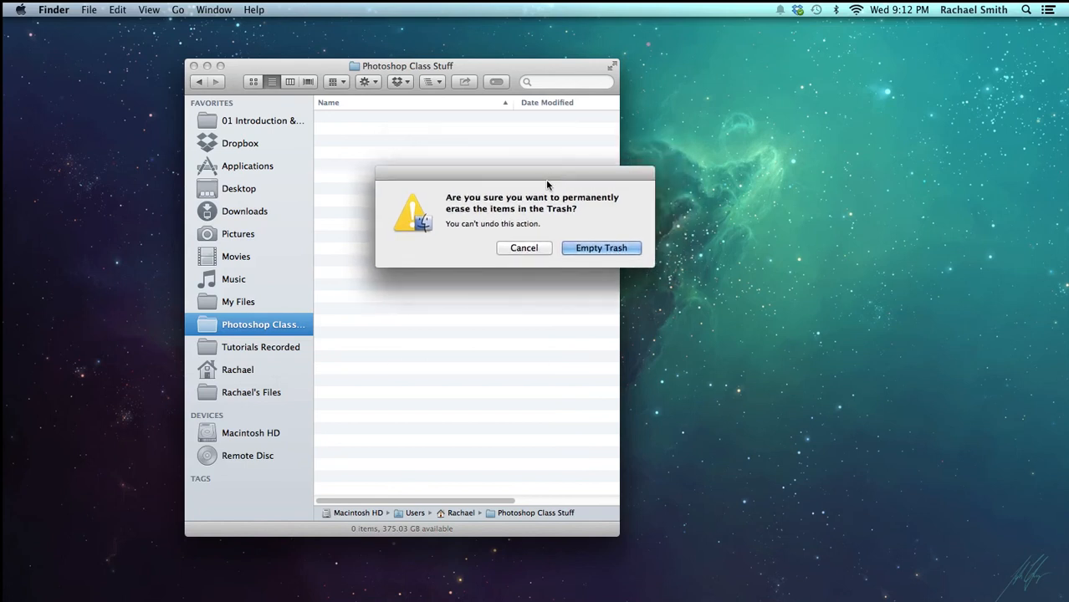
left_click(592, 248)
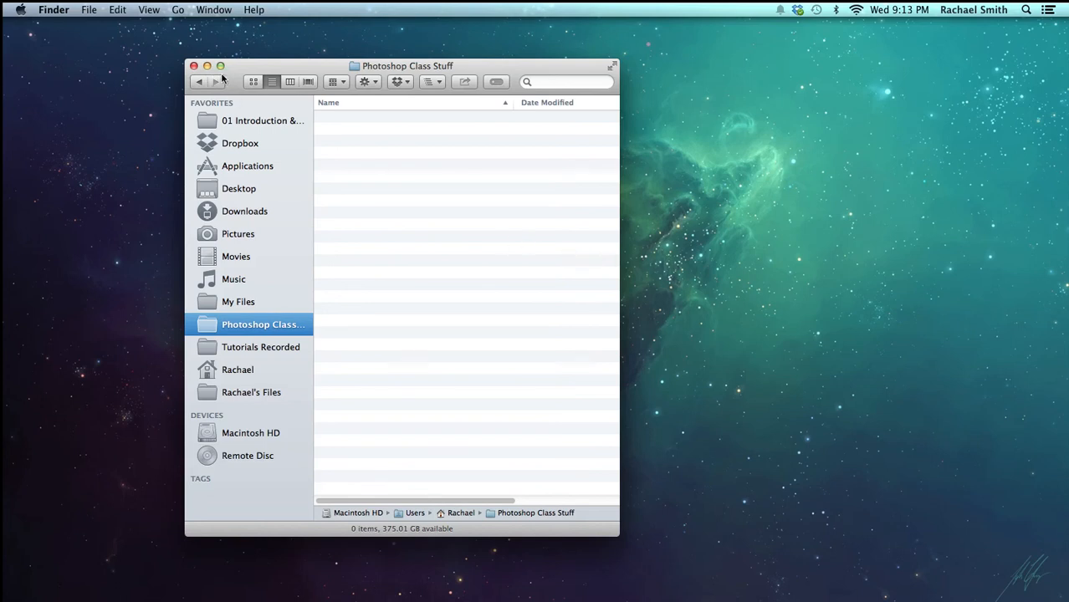
Step: Reposition and resize the Photoshop Class Stuff window, and create a folder named Homework 1 in it
left_click_drag(241, 63, 157, 56)
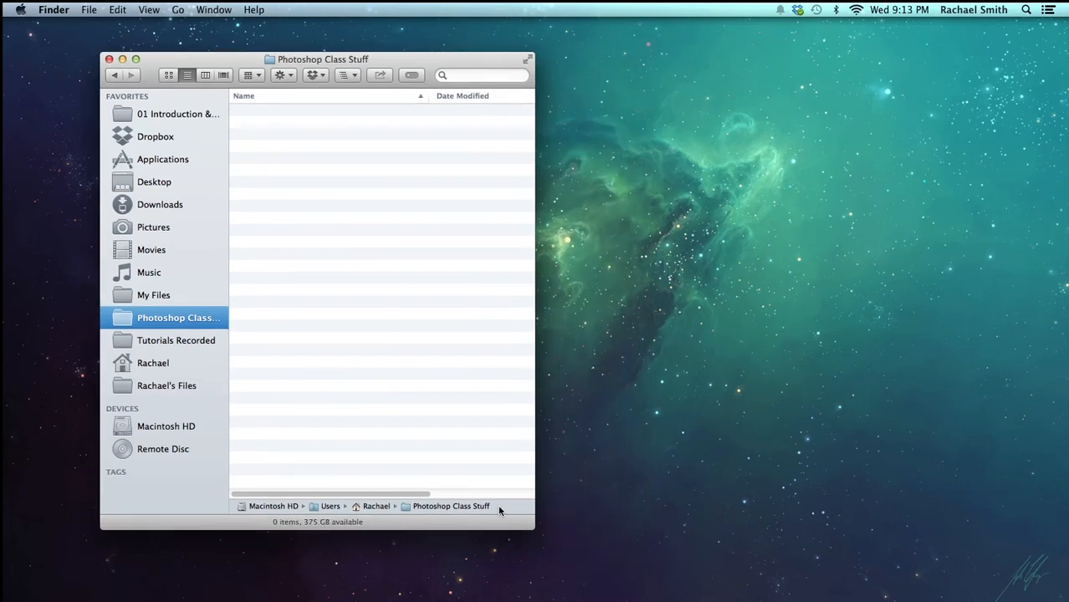
left_click_drag(524, 500, 561, 497)
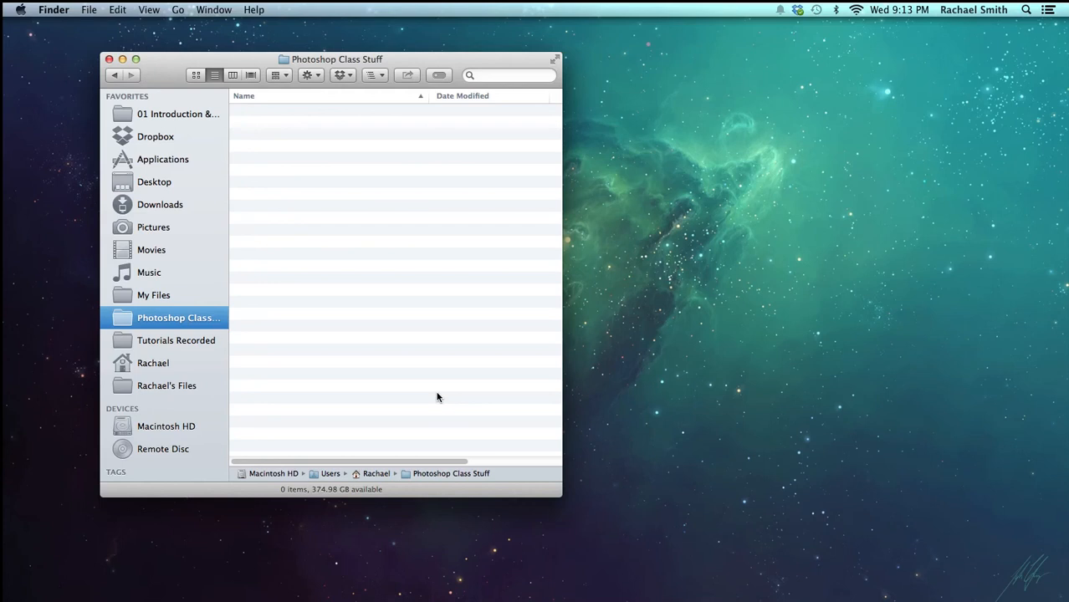
key("shift+super+n")
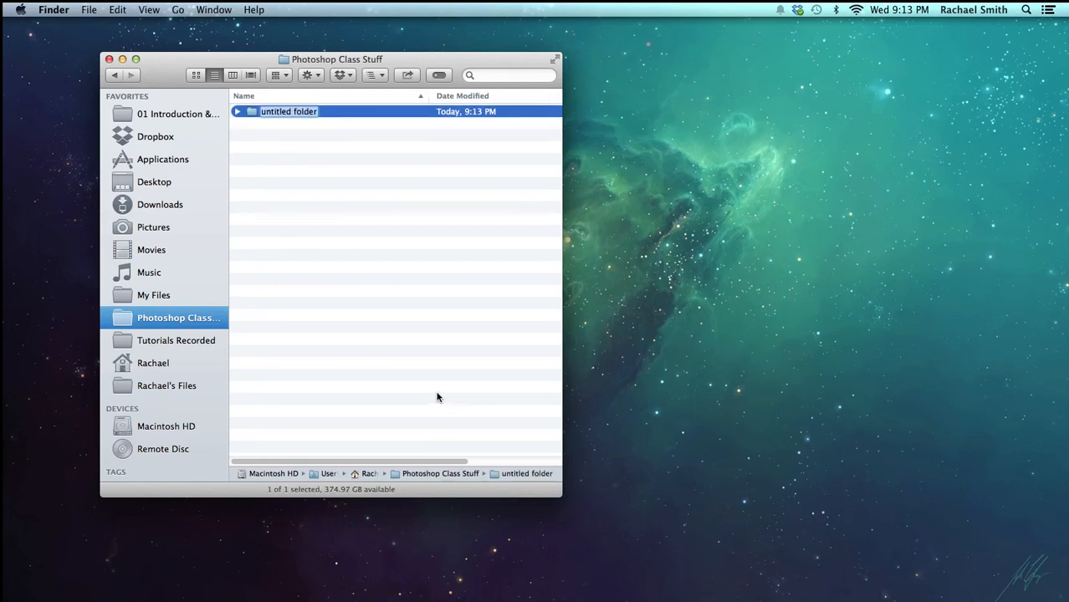
key("Return")
type("Home")
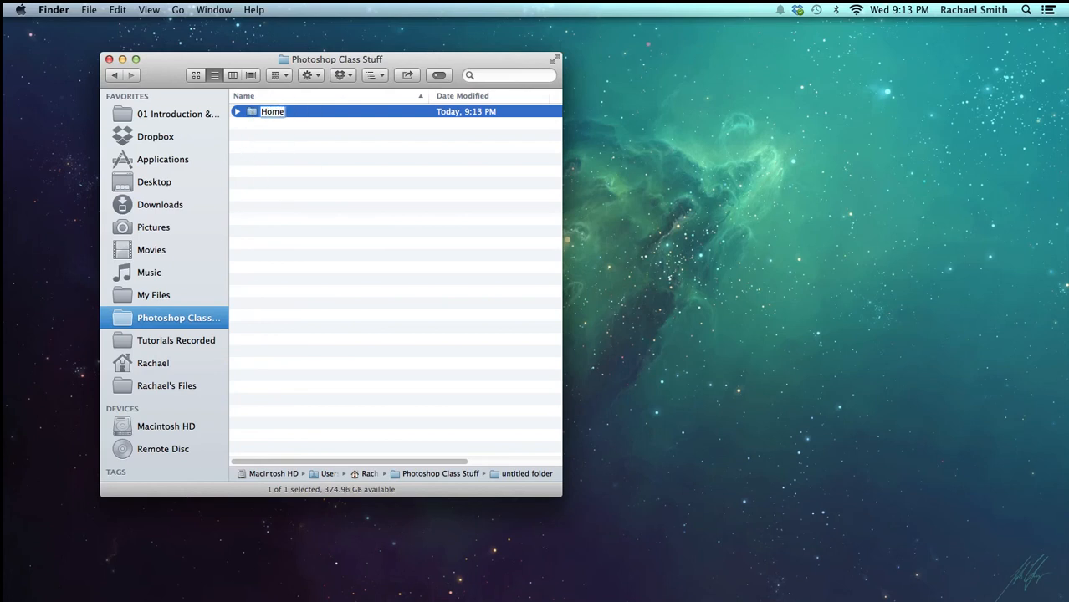
type("work 1")
key("Return")
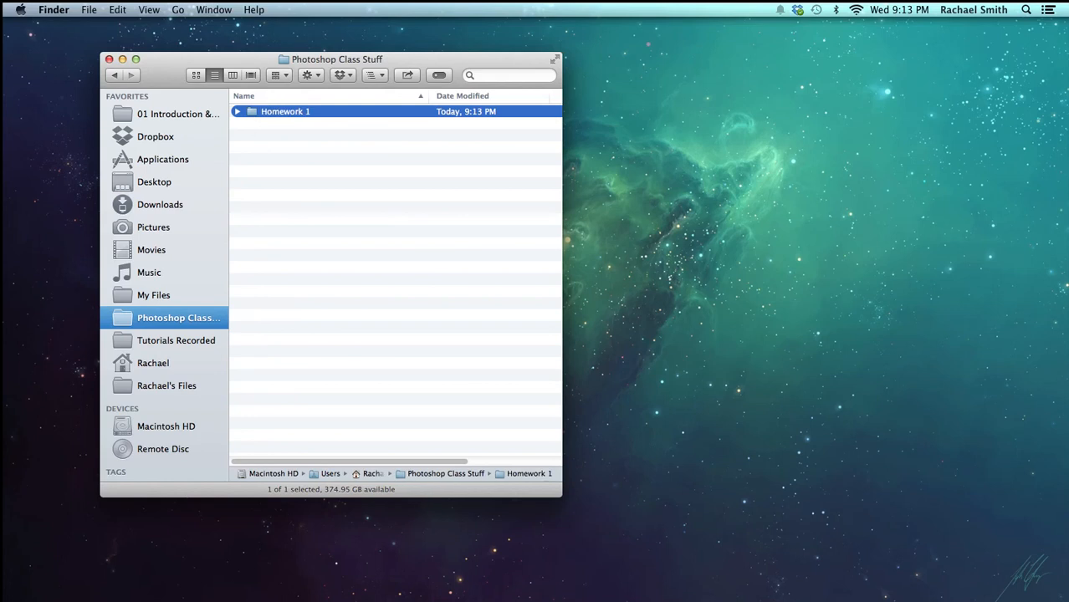
Step: Duplicate the Homework 1 folder within Photoshop Class Stuff
left_click(258, 126)
right_click(270, 115)
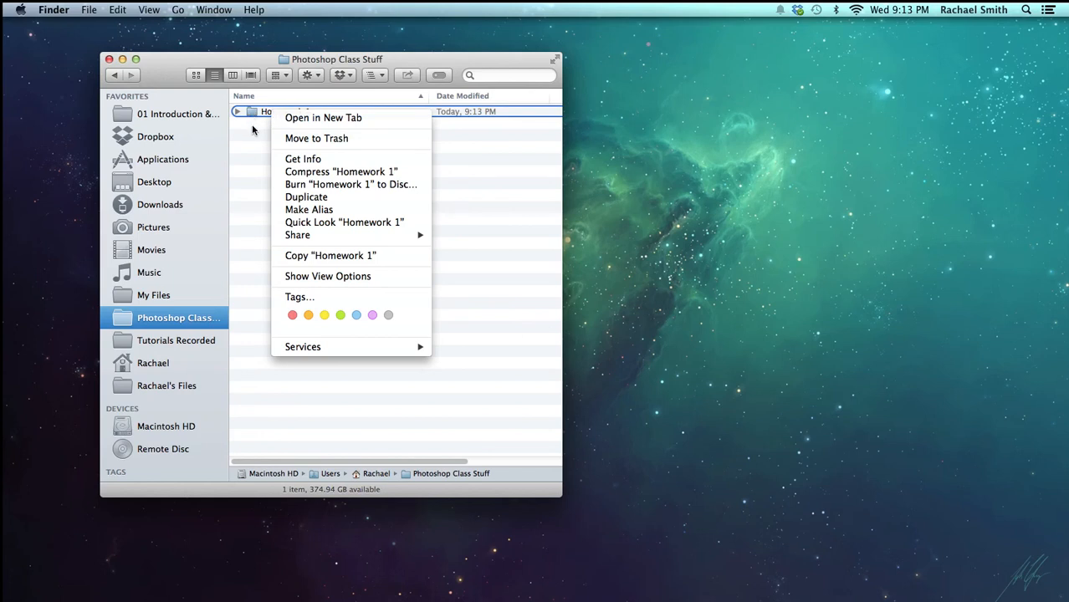
left_click(255, 125)
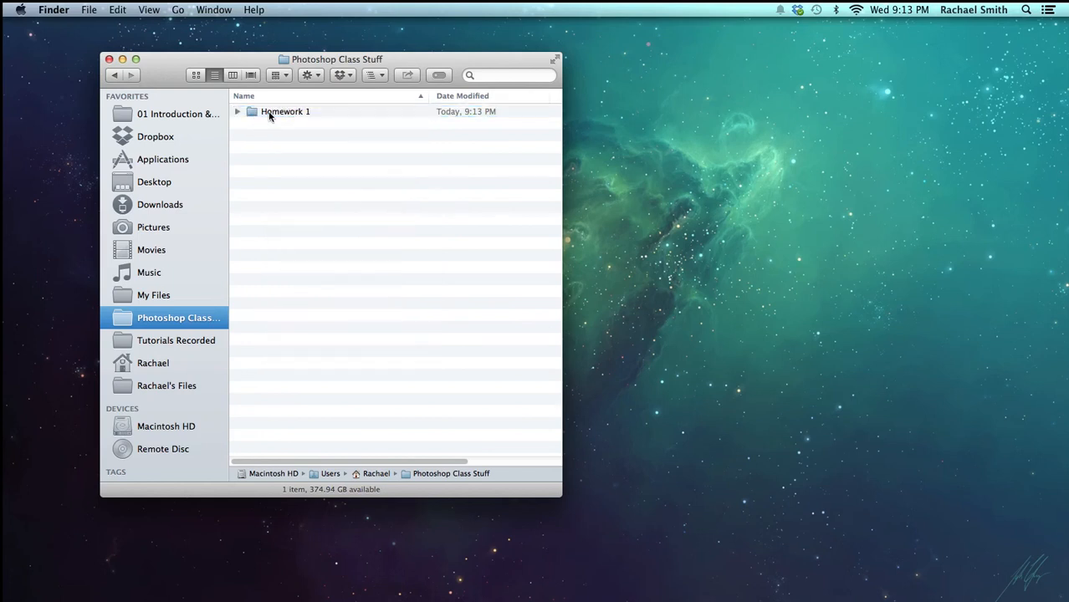
left_click(255, 111)
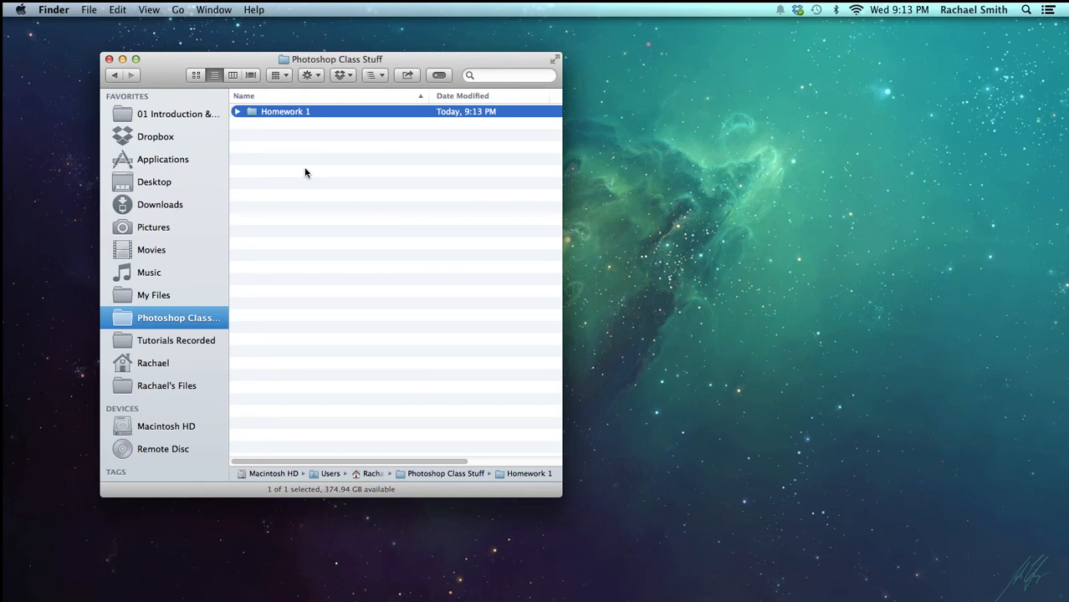
key("super+d")
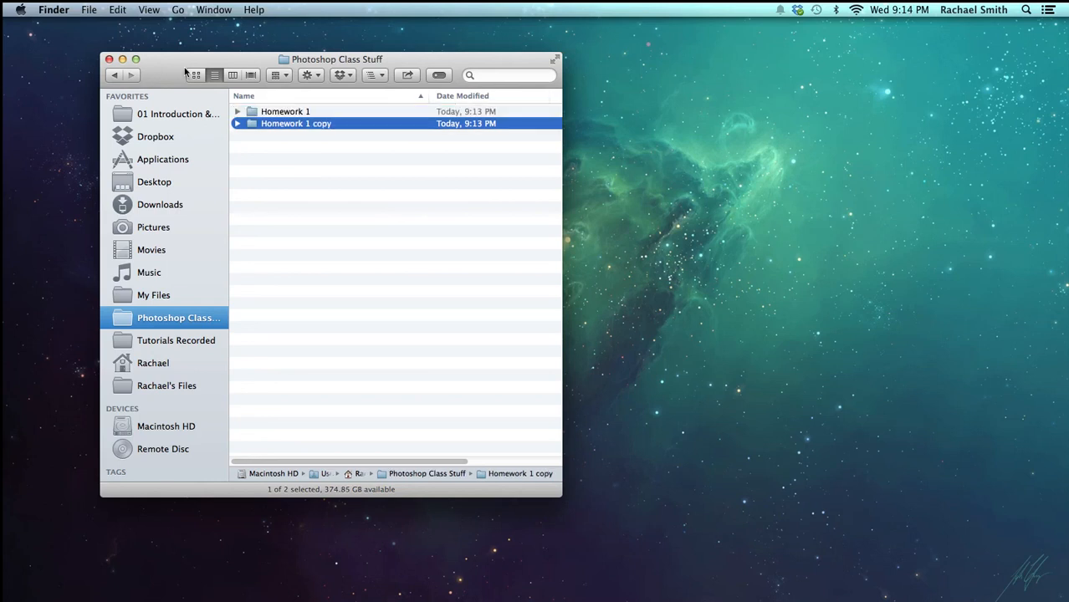
Step: Duplicate the Homework 1 copy folder and select the resulting Homework 1 copy 2
left_click(96, 9)
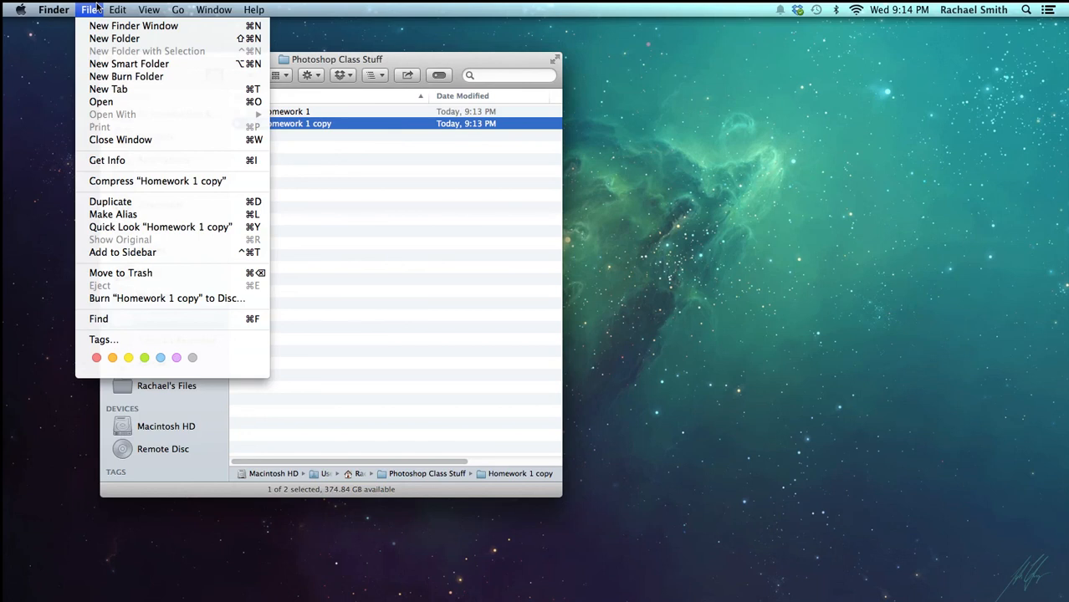
left_click(125, 205)
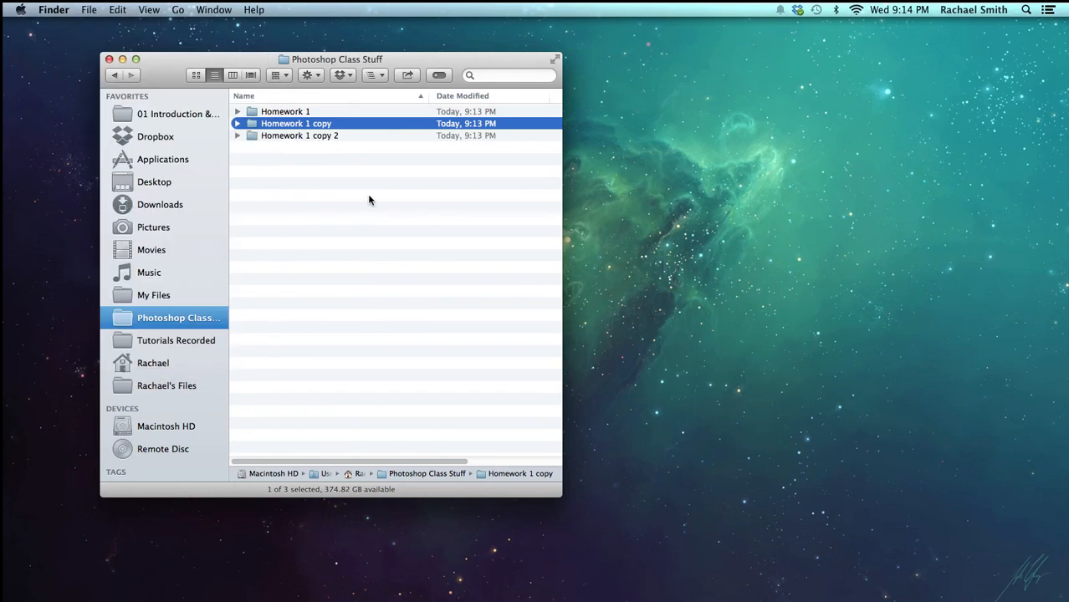
left_click(325, 139)
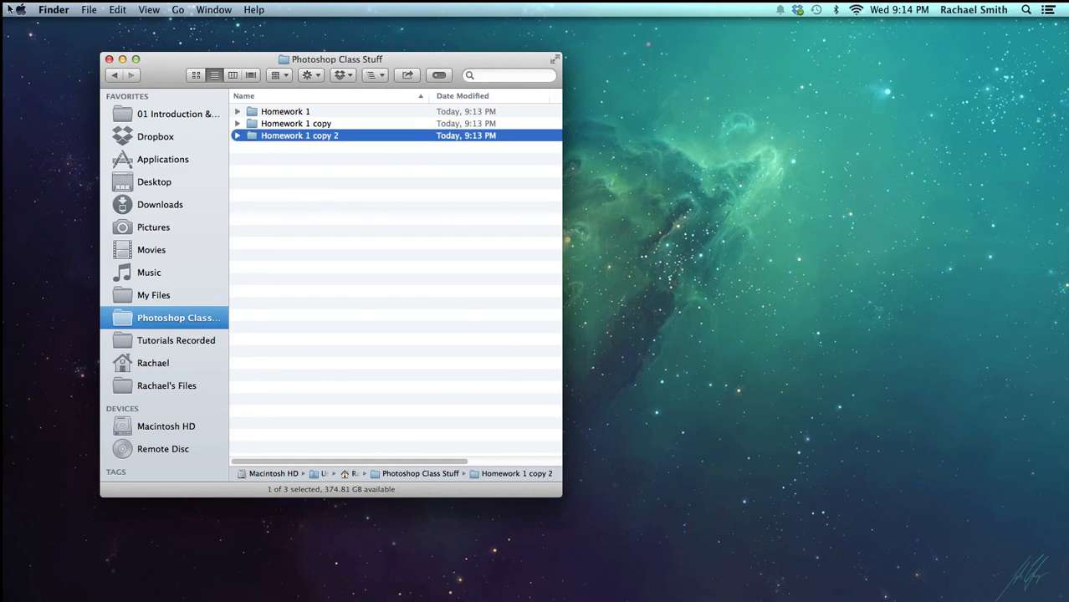
Step: Open a new tab in the Finder window and go to the Documents folder in it
left_click(67, 10)
left_click(67, 9)
left_click(96, 8)
left_click(96, 8)
left_click(95, 8)
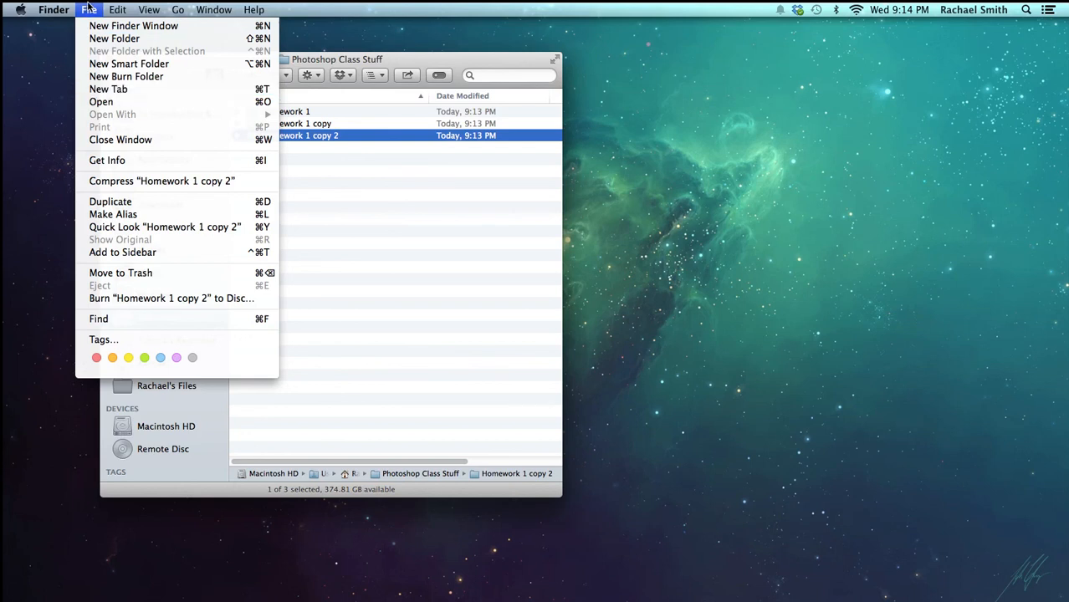
left_click(106, 90)
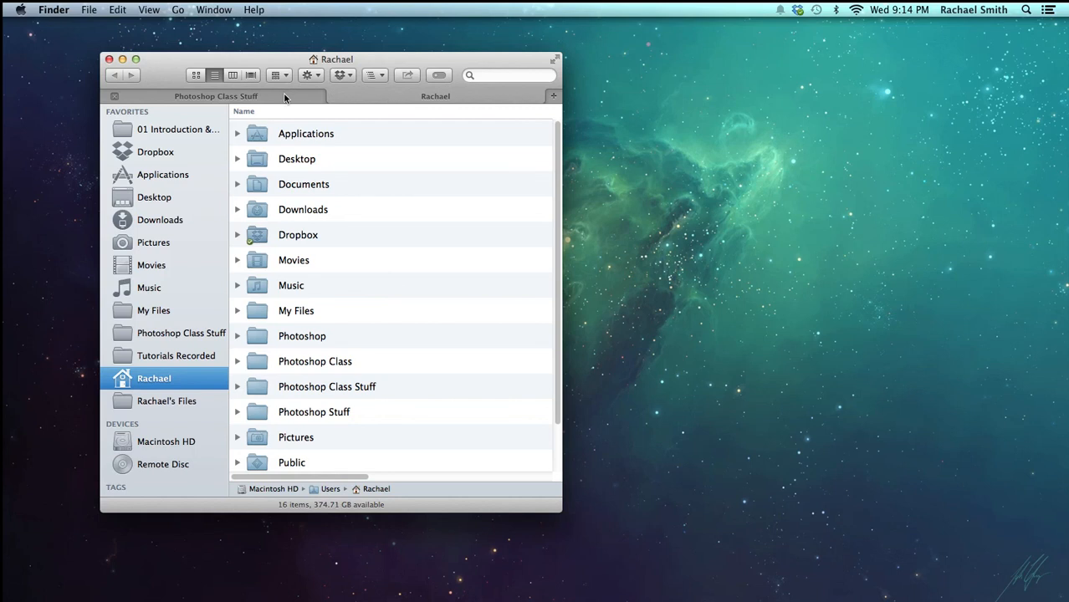
double_click(293, 184)
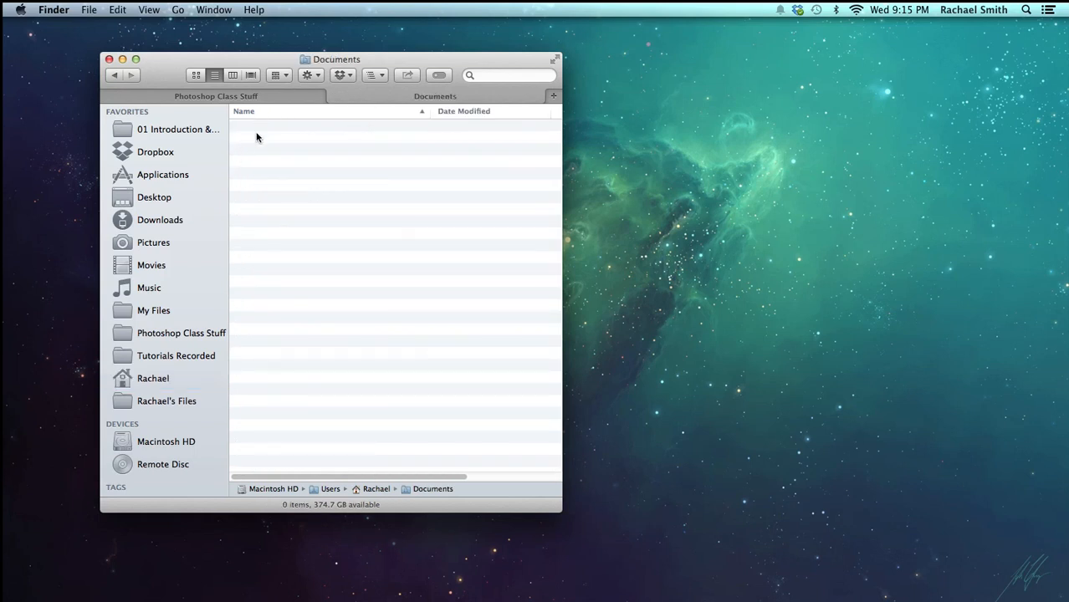
Step: Switch back and forth between the Photoshop Class Stuff and Documents tabs, ending on Photoshop Class Stuff
left_click(251, 97)
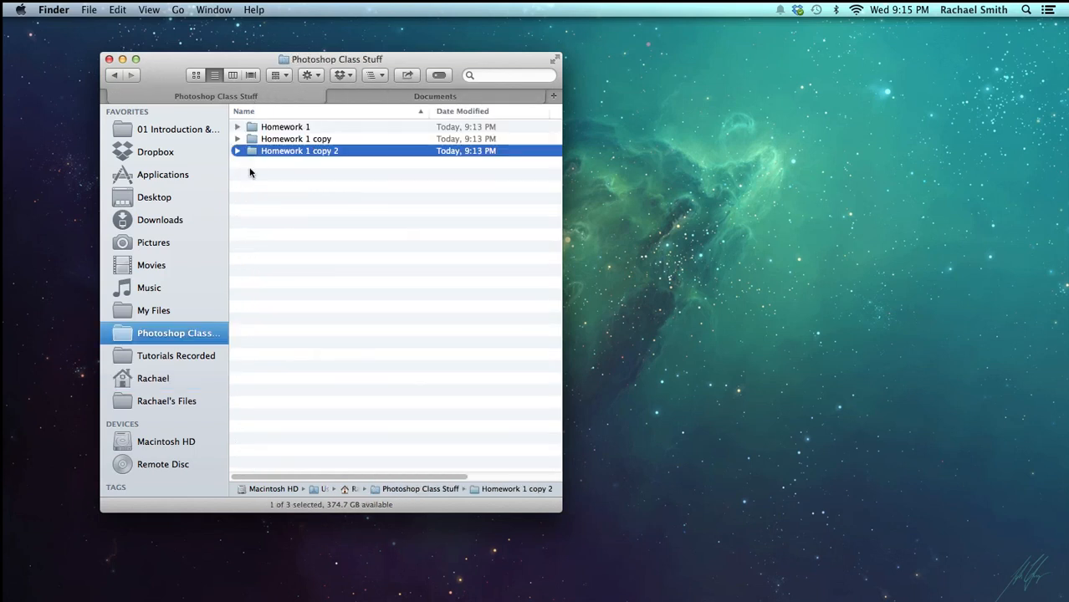
left_click(389, 97)
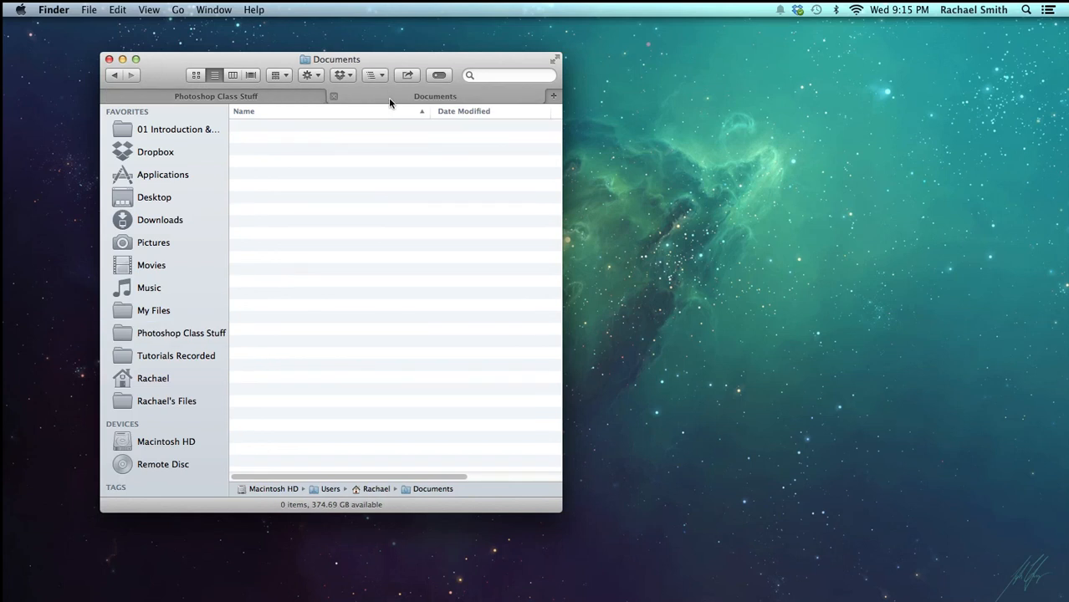
left_click(289, 100)
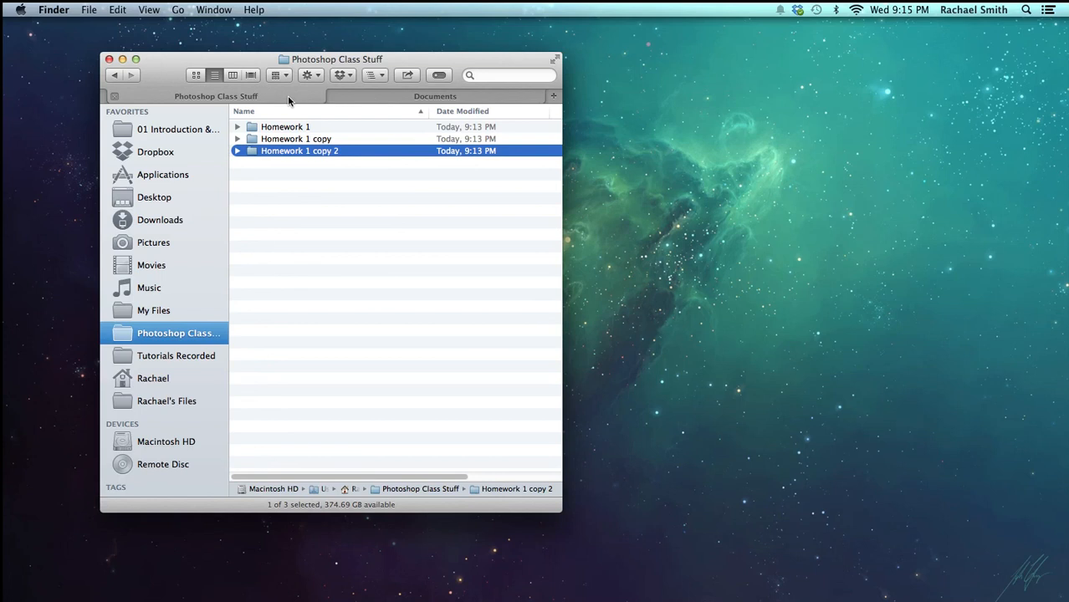
Step: Detach the Photoshop Class Stuff tab into its own window, place it beside the Documents window, and clear the folder selection
mouse_move(289, 98)
left_mouse_down()
mouse_move(302, 99)
mouse_move(292, 101)
left_mouse_up()
left_click_drag(164, 92, 734, 183)
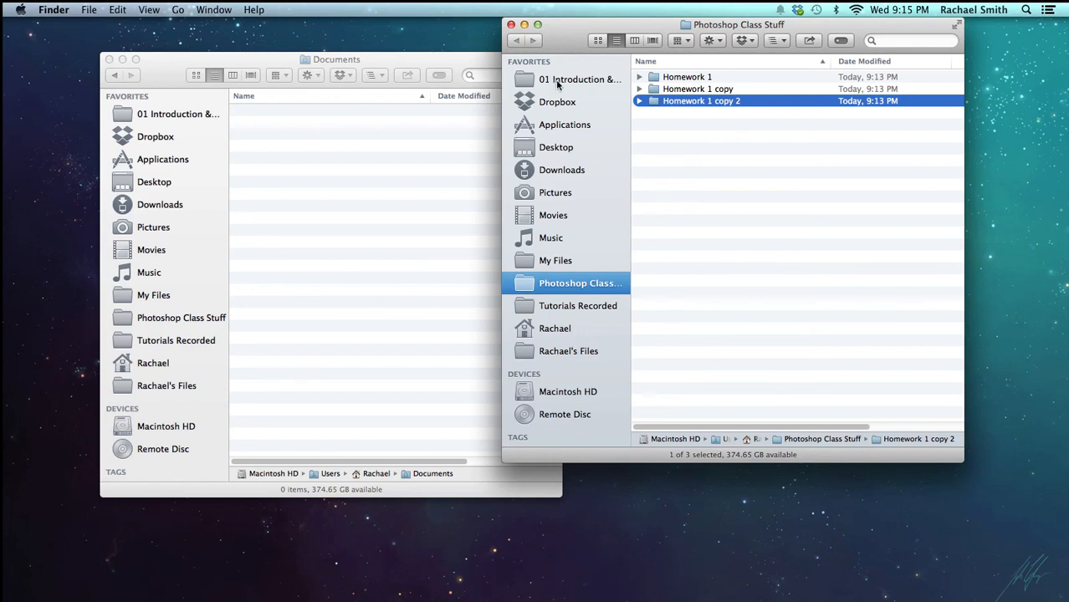
left_click_drag(568, 29, 633, 81)
left_click(791, 264)
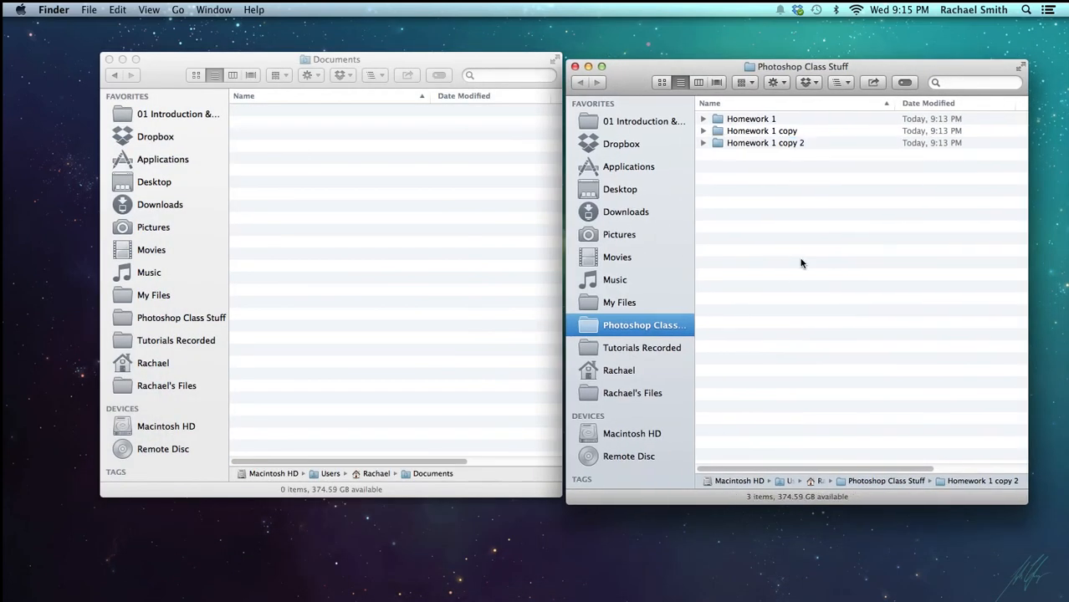
right_click(730, 176)
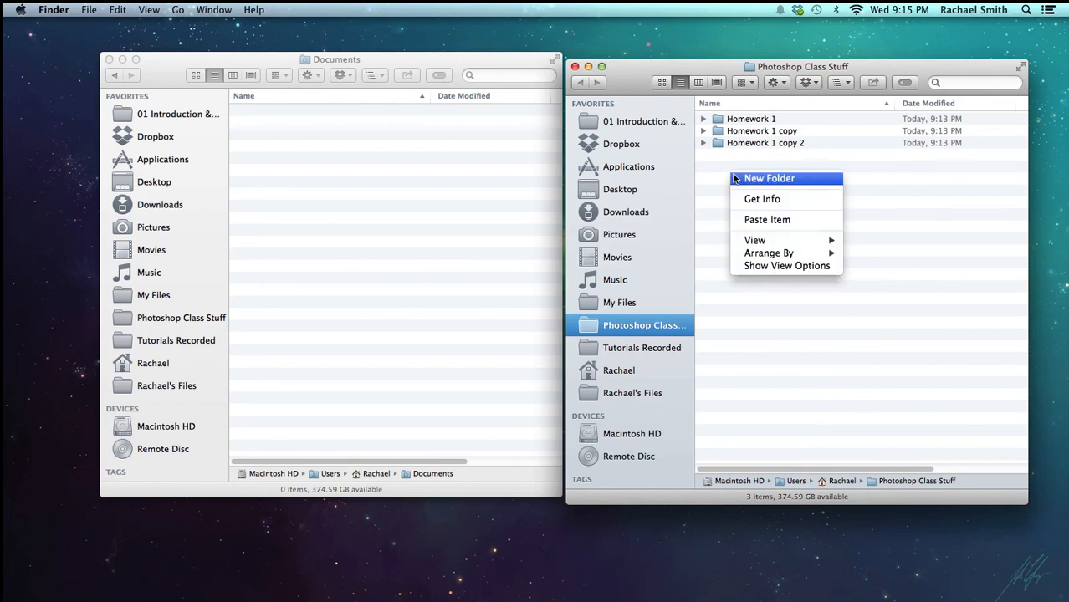
mouse_move(757, 242)
left_click(724, 235)
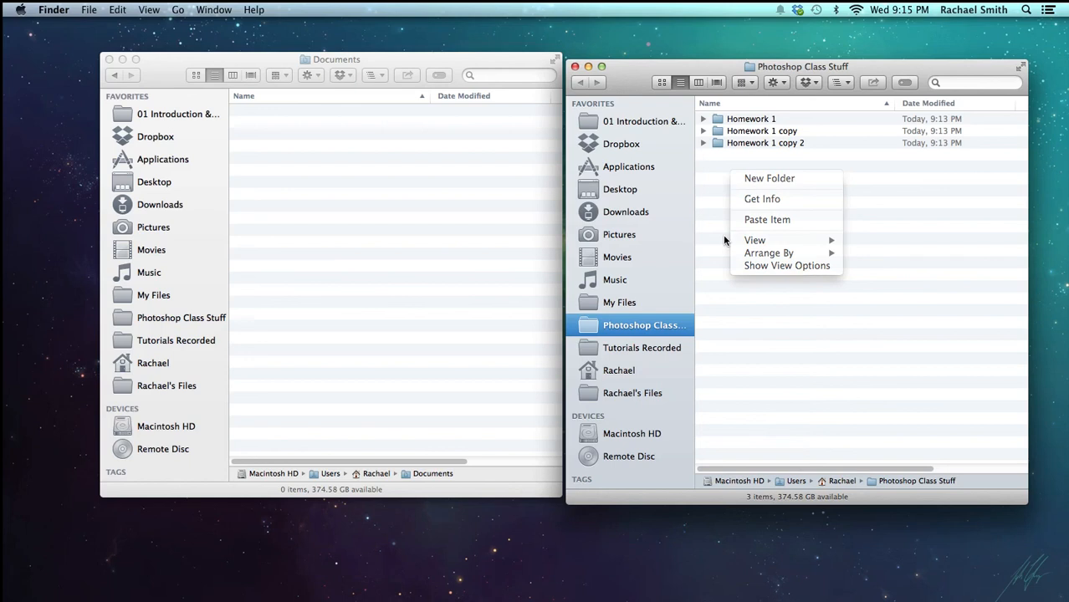
Step: Align the Photoshop Class Stuff window level with the Documents window and close it
left_click_drag(625, 80, 626, 72)
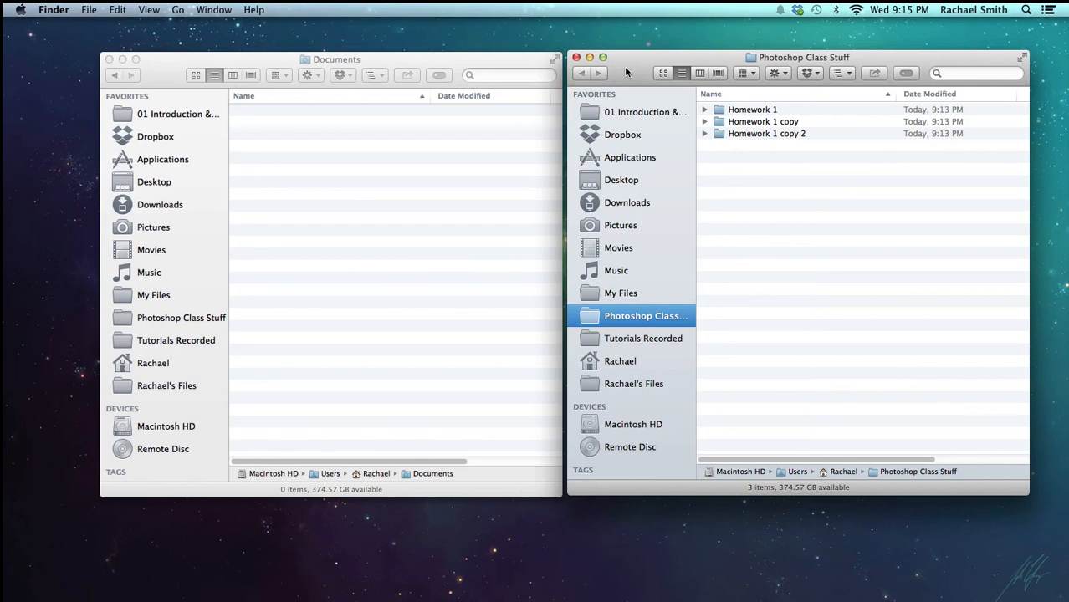
left_click(576, 56)
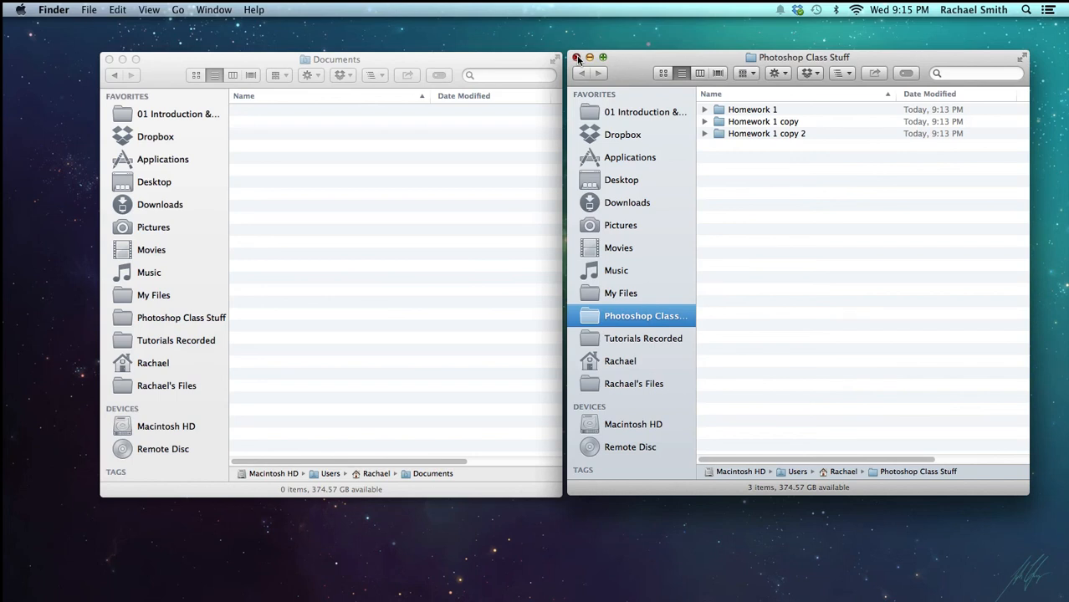